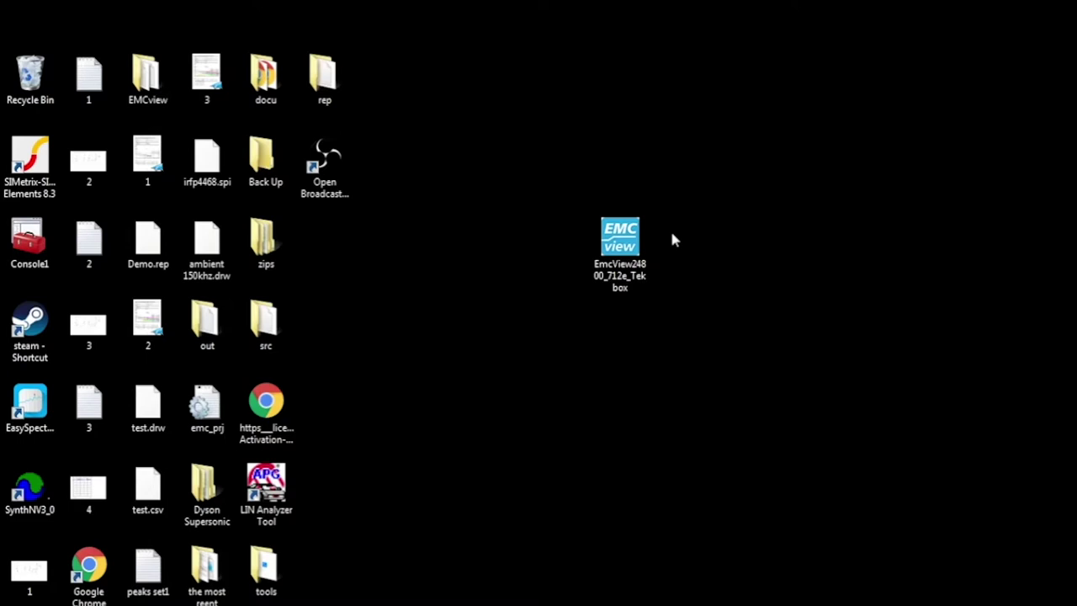
Launch EMCview from its desktop program file.
{"action": "mouse_move", "coordinate": [642, 244]}
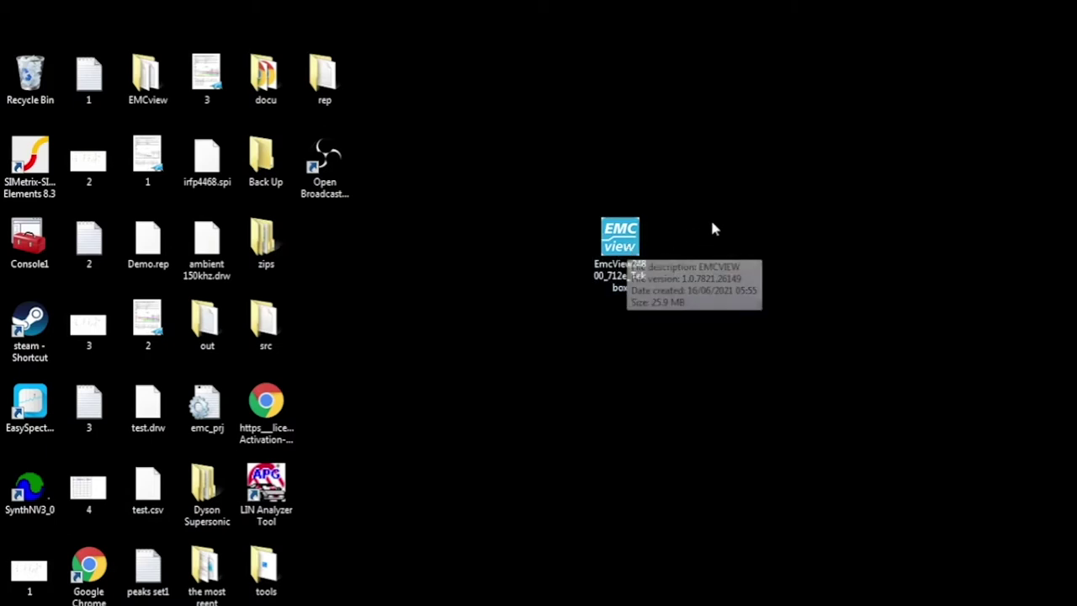
{"action": "left_click", "coordinate": [636, 263]}
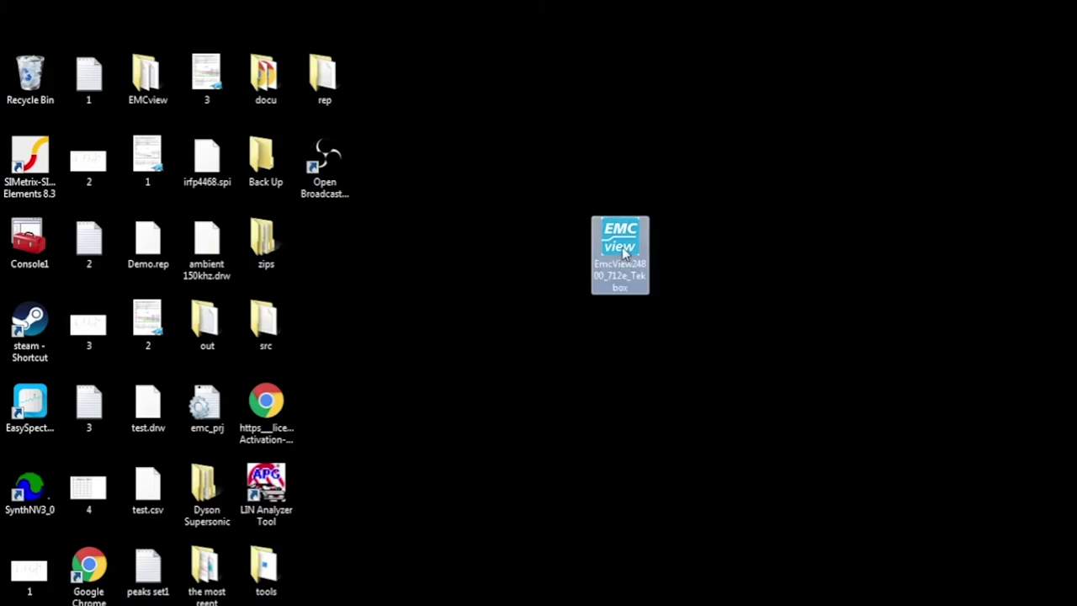
{"action": "double_click", "coordinate": [624, 252]}
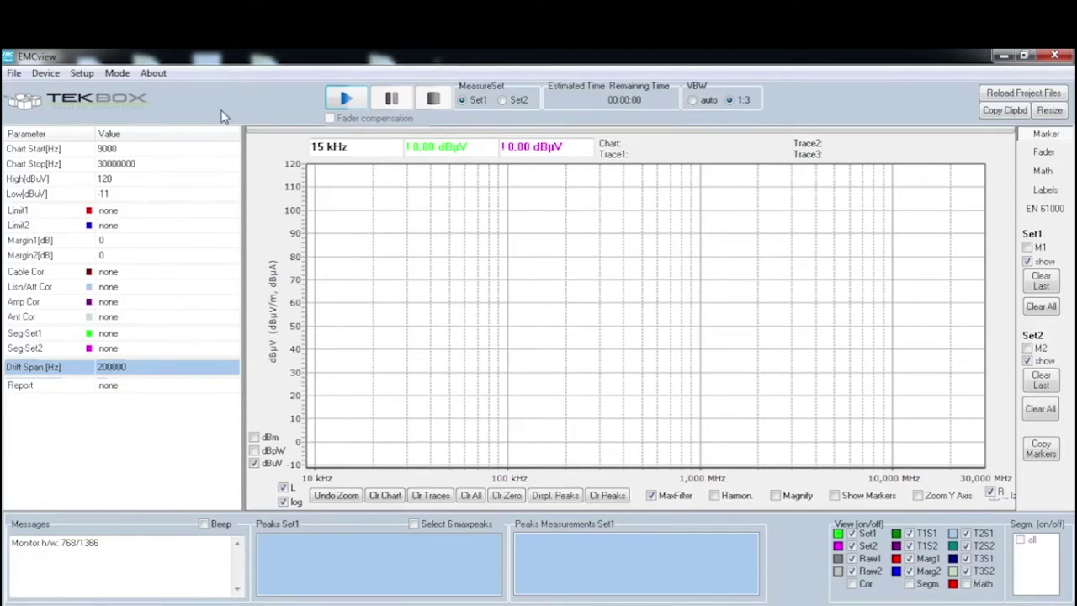
Find and connect the USB spectrum analyzer, query the VISA version, and close the connection window.
{"action": "left_click", "coordinate": [48, 75]}
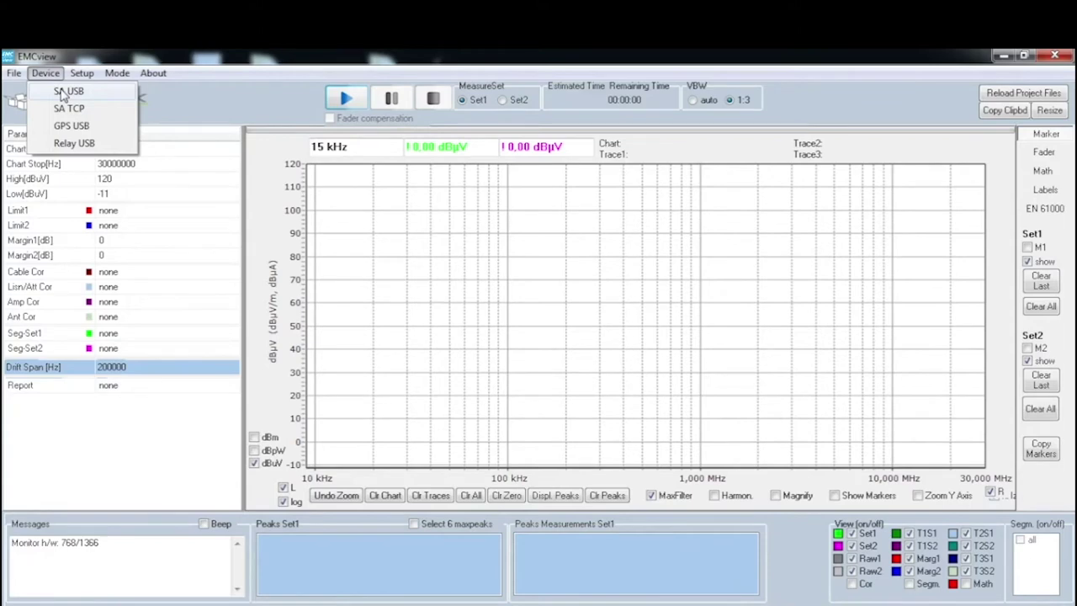
{"action": "left_click", "coordinate": [62, 93]}
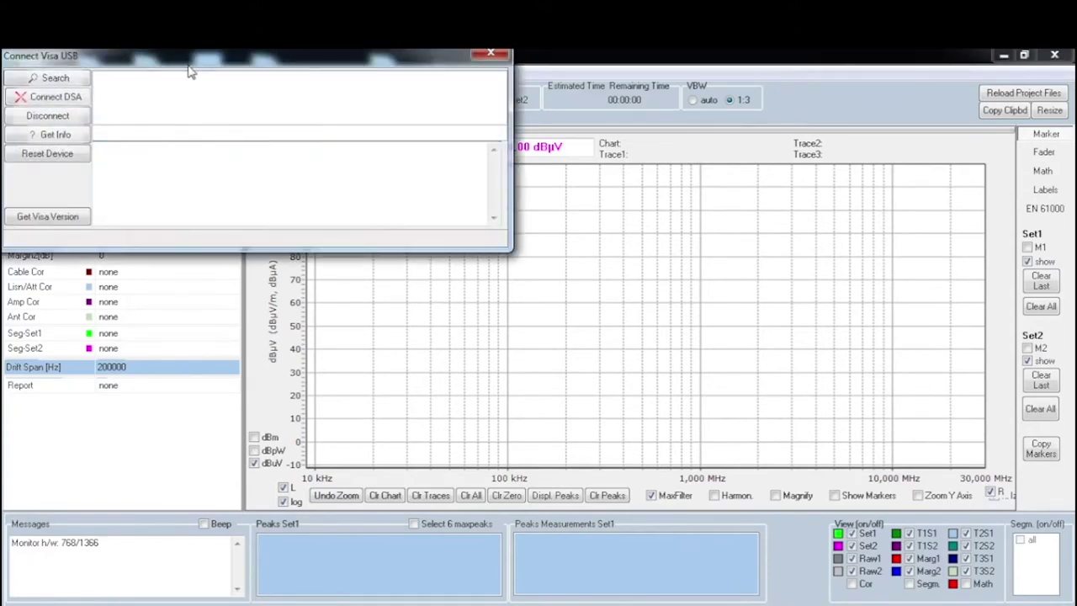
{"action": "left_click_drag", "start_coordinate": [191, 57], "coordinate": [265, 100]}
{"action": "left_click", "coordinate": [148, 113]}
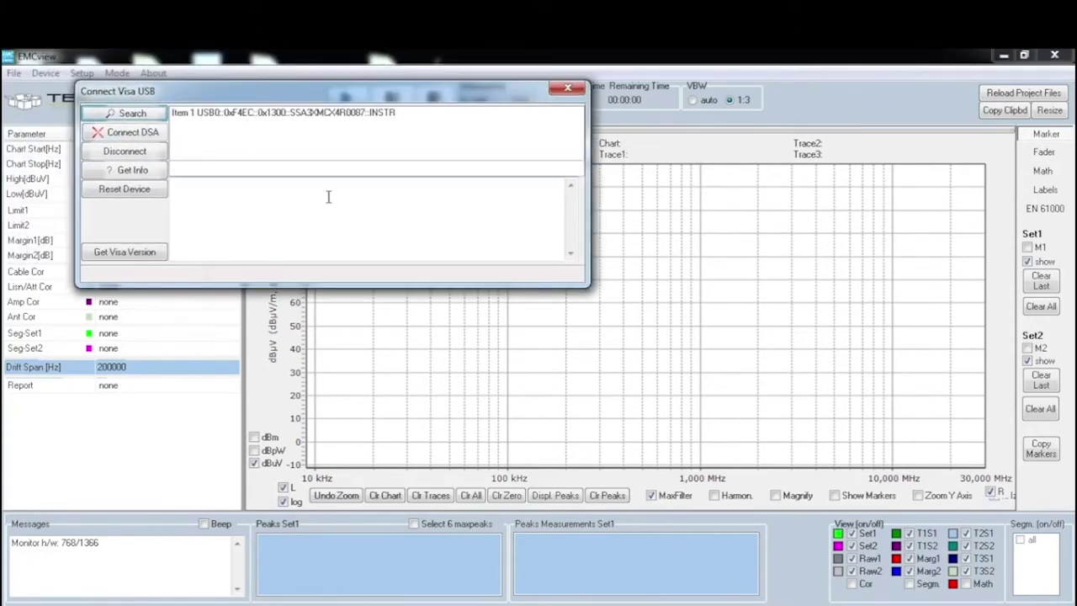
{"action": "left_click", "coordinate": [271, 113]}
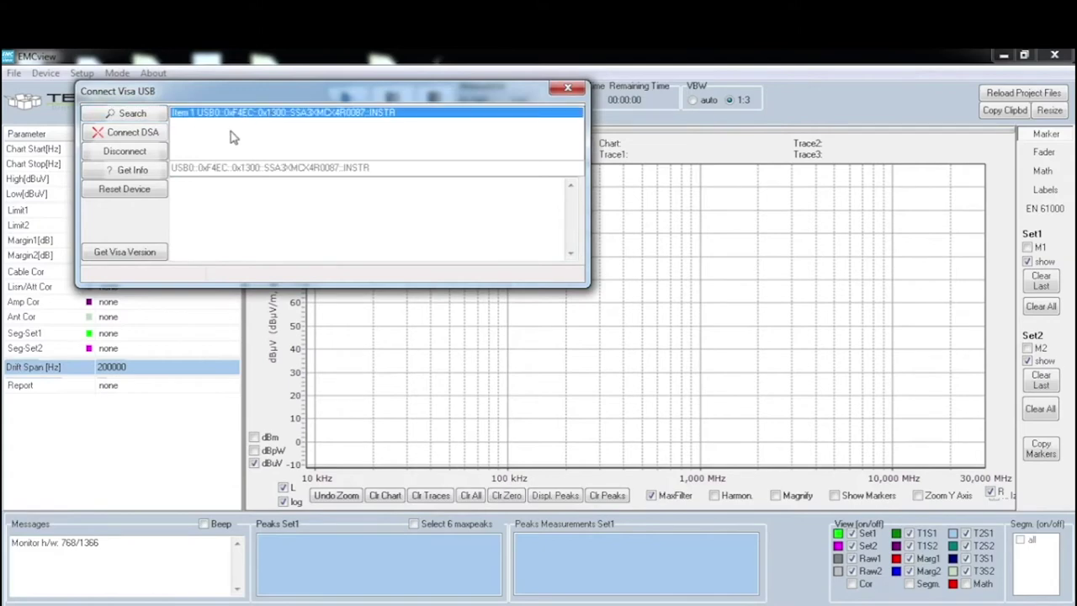
{"action": "left_click", "coordinate": [143, 136]}
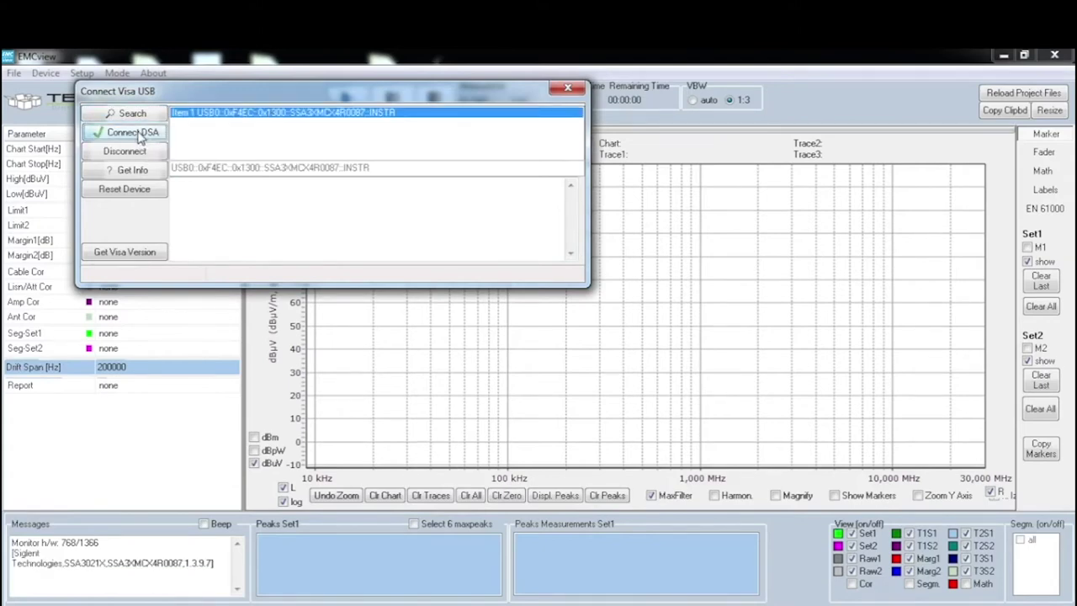
{"action": "left_click", "coordinate": [126, 252]}
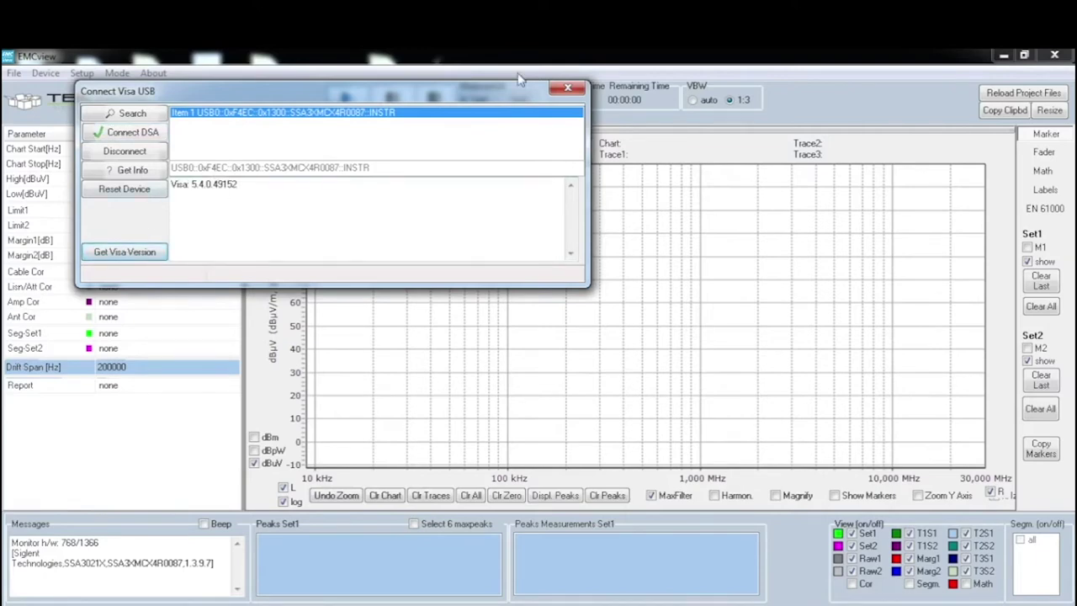
{"action": "left_click", "coordinate": [569, 88]}
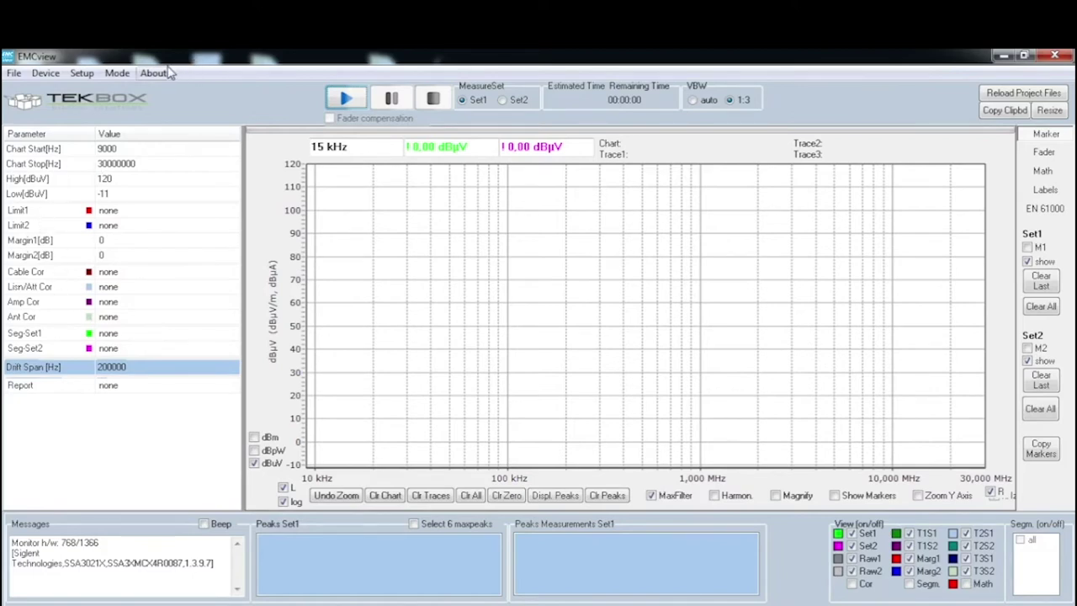
Load the project CN_CISPR14_EN55014_HOUSEHOLD_Mains.prj from the CN folder of CISPR 14_EN55014_V1_1.
{"action": "left_click", "coordinate": [14, 74]}
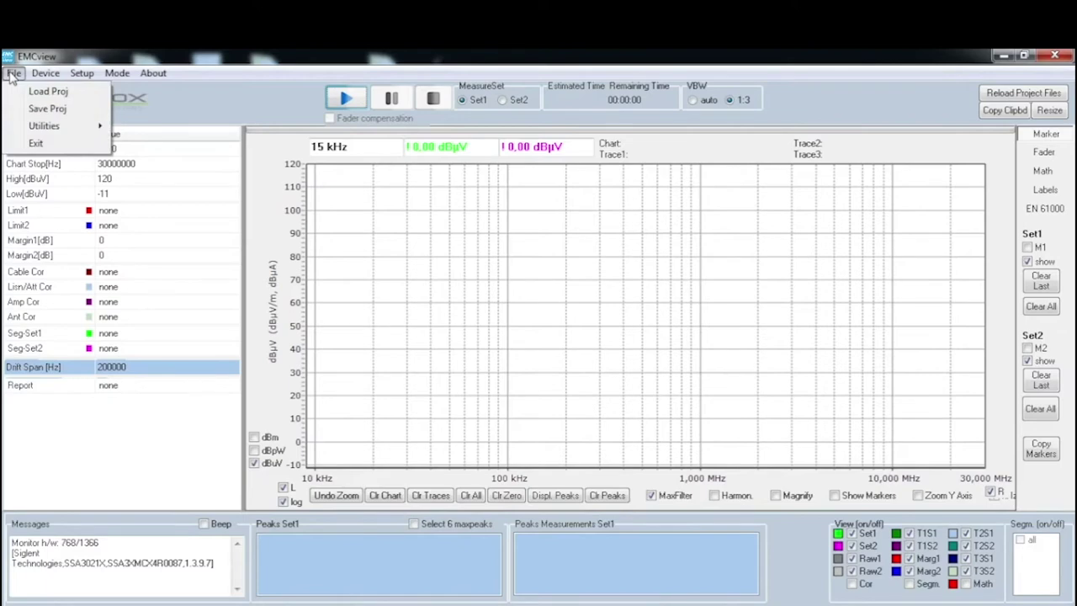
{"action": "left_click", "coordinate": [46, 93]}
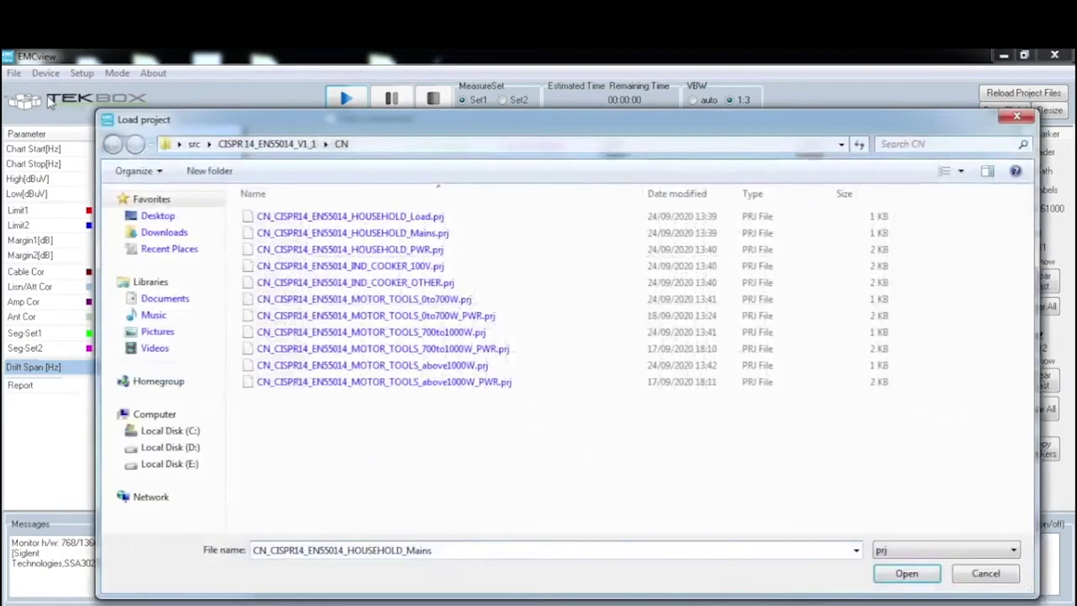
{"action": "left_click", "coordinate": [194, 144]}
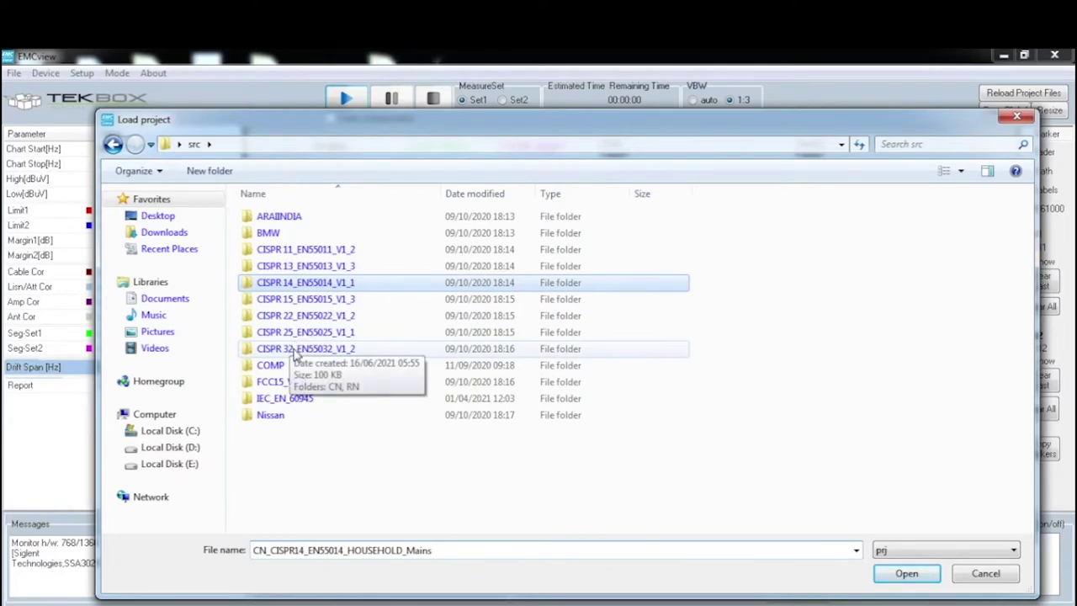
{"action": "double_click", "coordinate": [304, 287]}
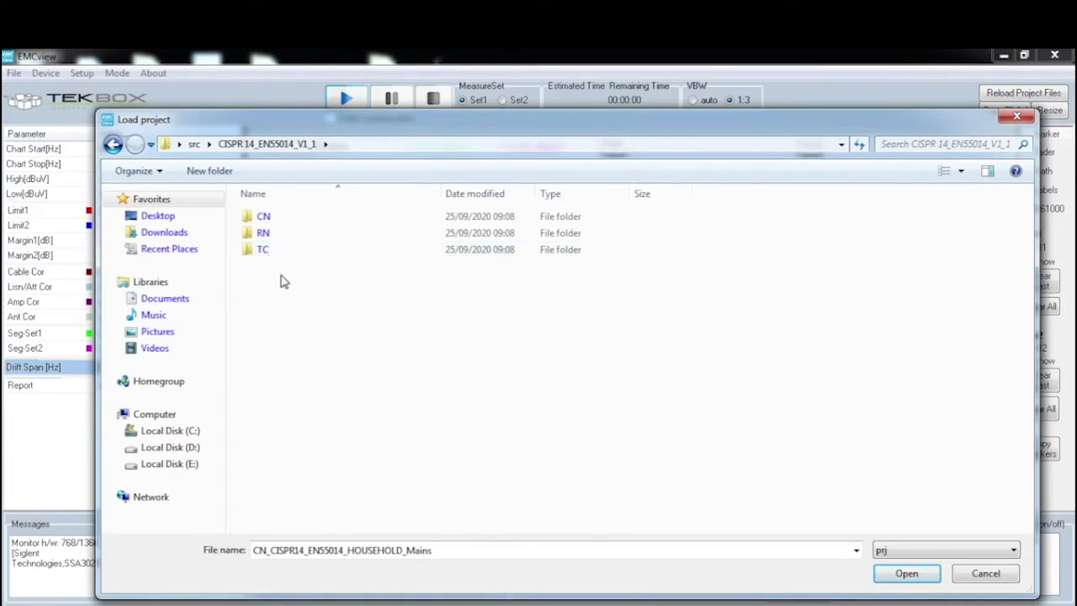
{"action": "double_click", "coordinate": [268, 218]}
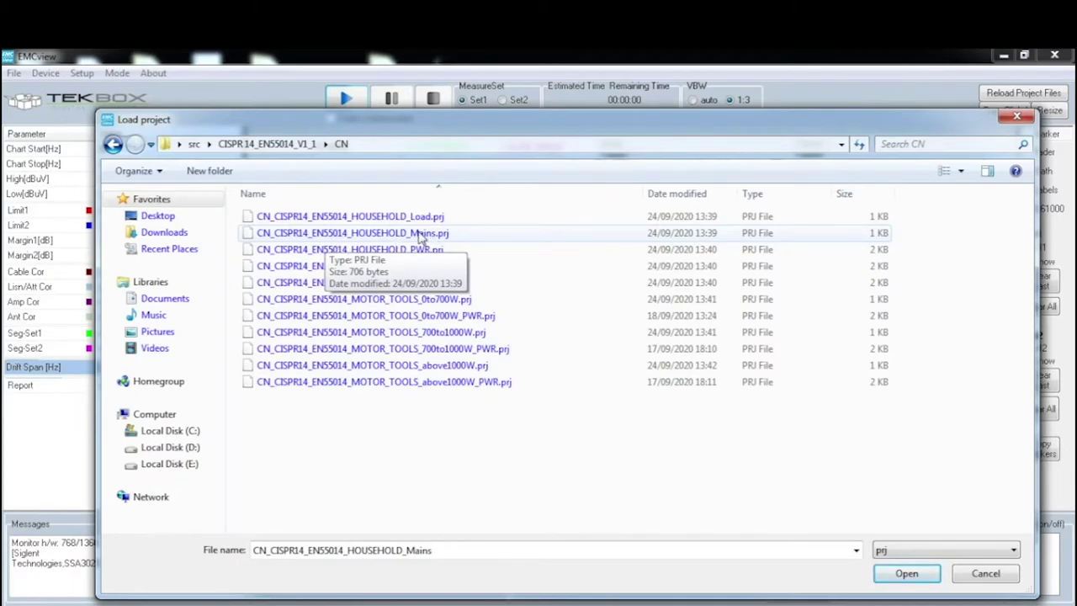
{"action": "double_click", "coordinate": [418, 236]}
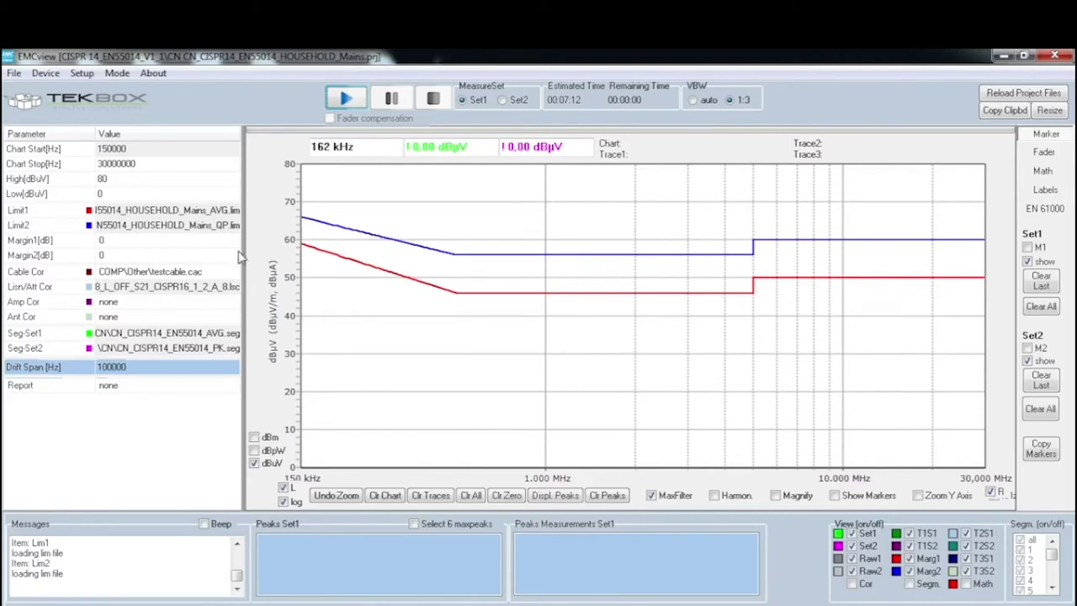
Widen the parameter list and set both Margin1 and Margin2 to 6 dB.
{"action": "left_click_drag", "start_coordinate": [244, 252], "coordinate": [294, 251]}
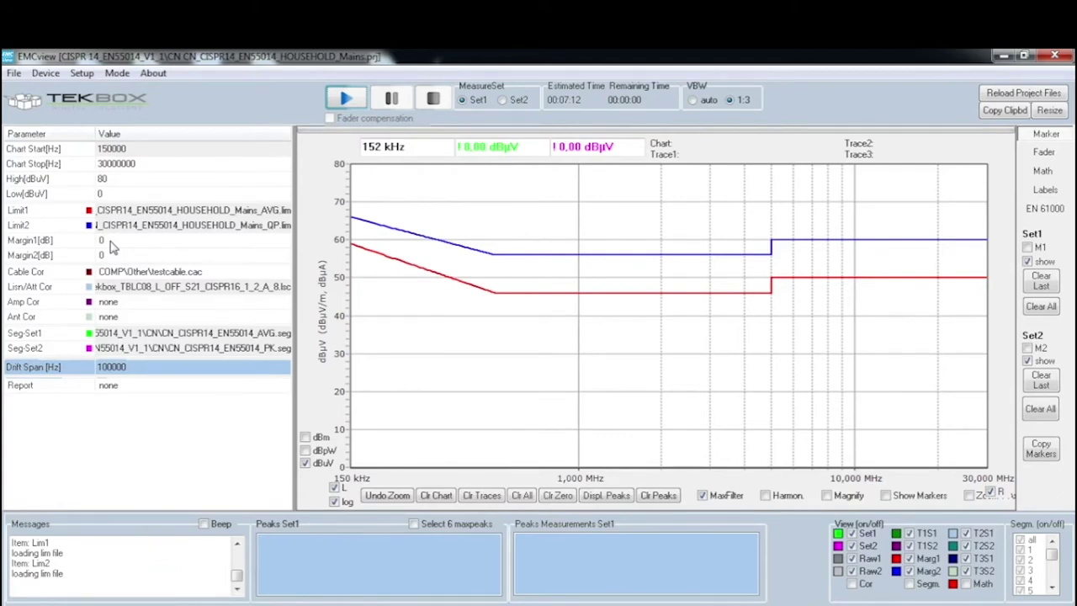
{"action": "left_click", "coordinate": [110, 241]}
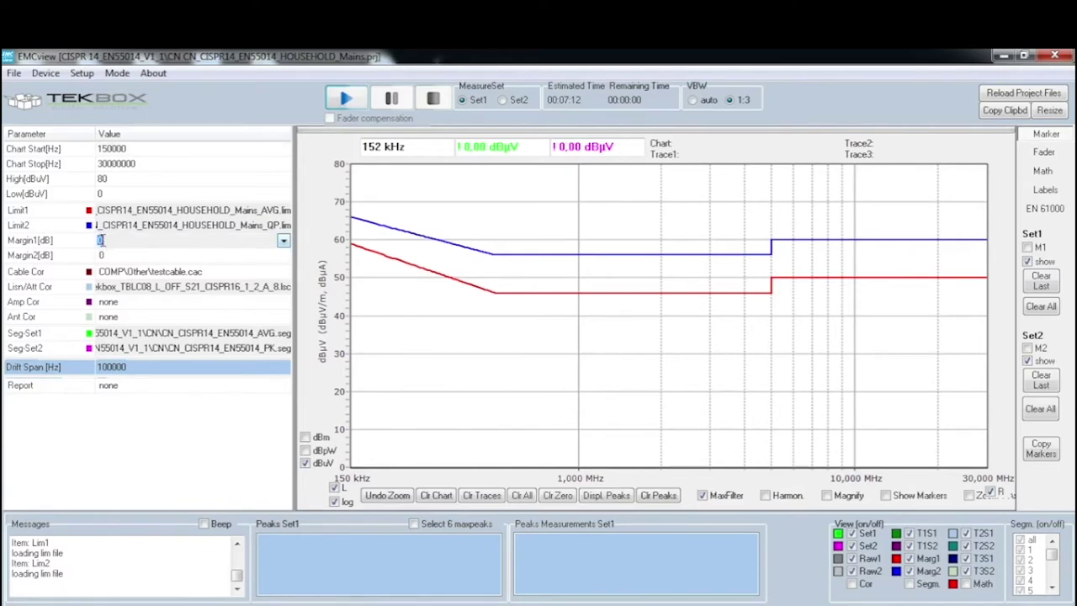
{"action": "type", "text": "6"}
{"action": "left_click", "coordinate": [109, 255]}
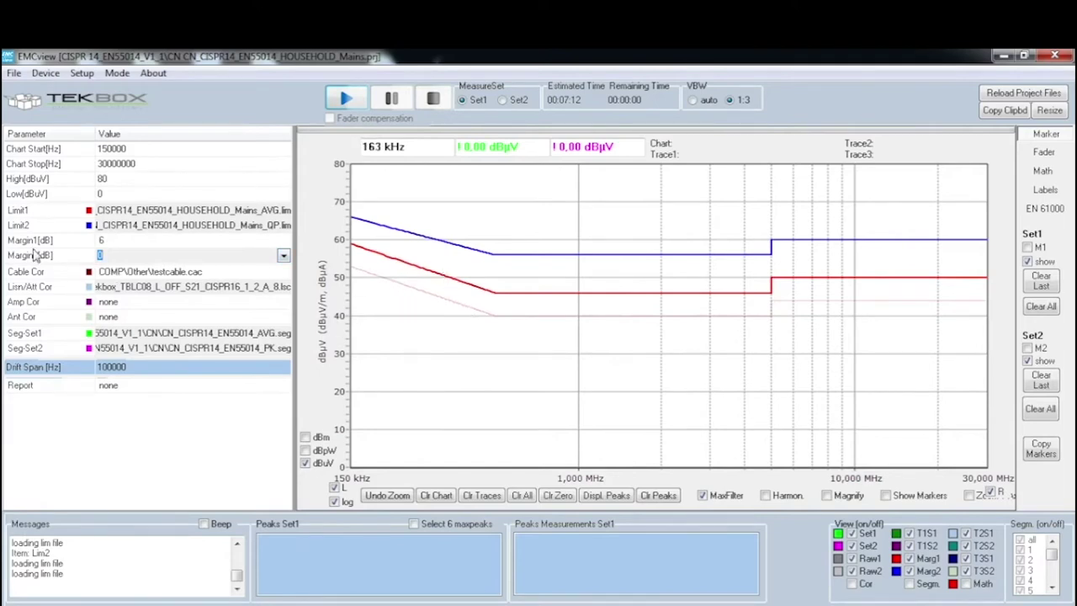
{"action": "type", "text": "6"}
{"action": "key", "text": "Return"}
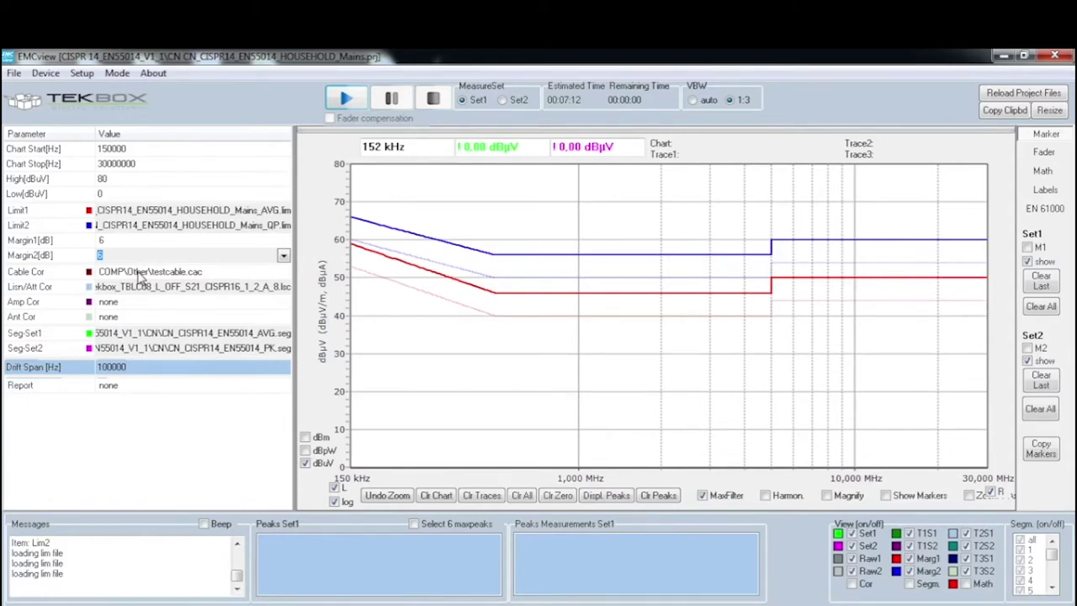
Set the cable correction to COMP\Other\Nm_BNCm_75cm_RG223.cac.
{"action": "left_click", "coordinate": [138, 276]}
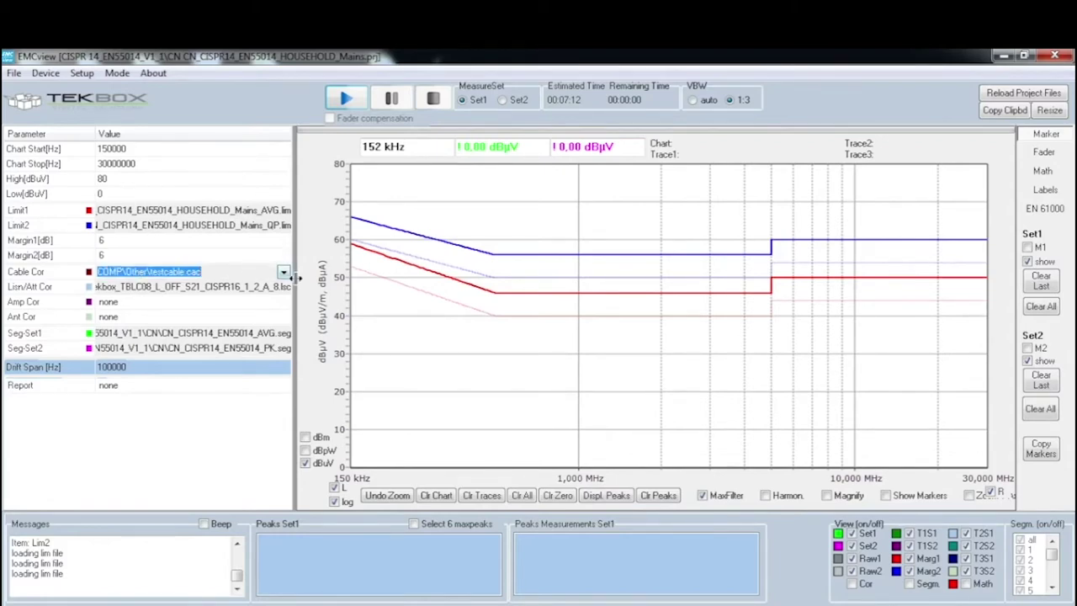
{"action": "left_click", "coordinate": [283, 272]}
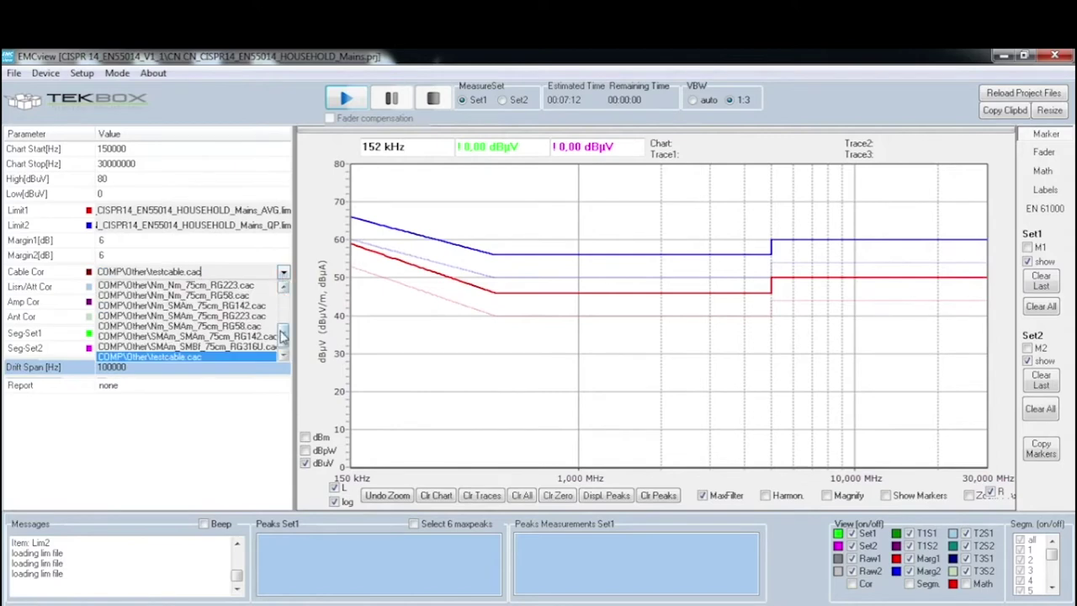
{"action": "left_click_drag", "start_coordinate": [283, 337], "coordinate": [285, 307]}
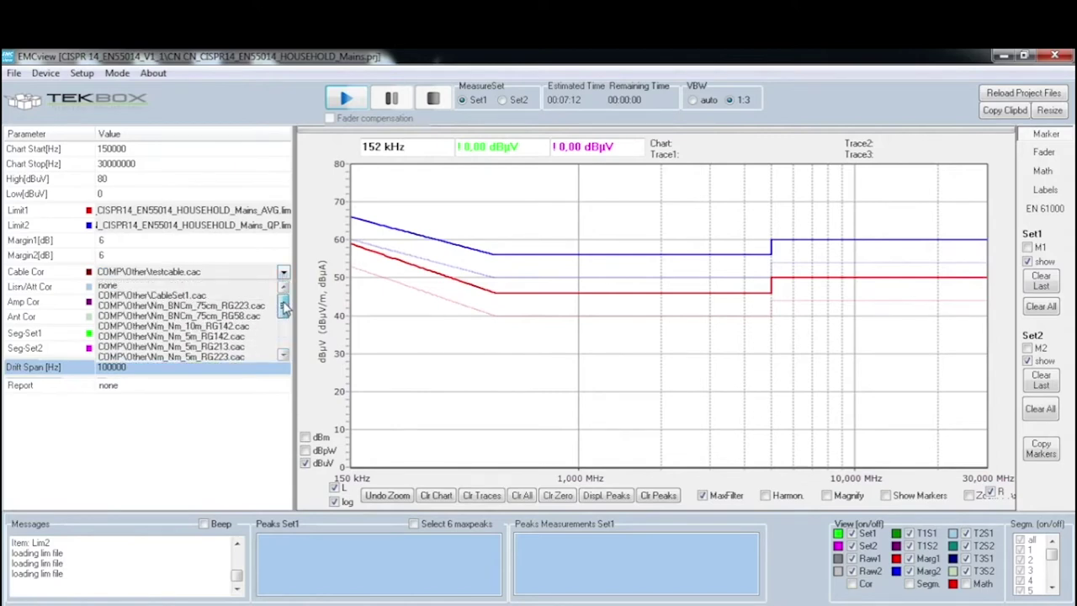
{"action": "left_click", "coordinate": [236, 307]}
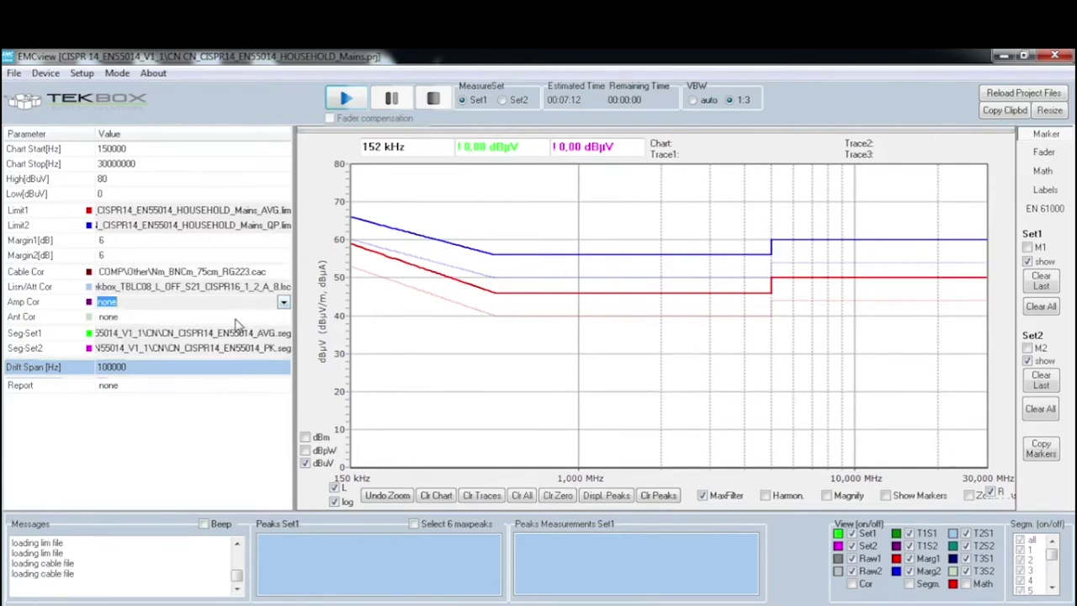
Set the LISN/attenuator correction to COMP\LISN\Tekbox_TBL5016_2_ATT_OFF.lsc.
{"action": "left_click", "coordinate": [126, 307]}
{"action": "left_click", "coordinate": [279, 288]}
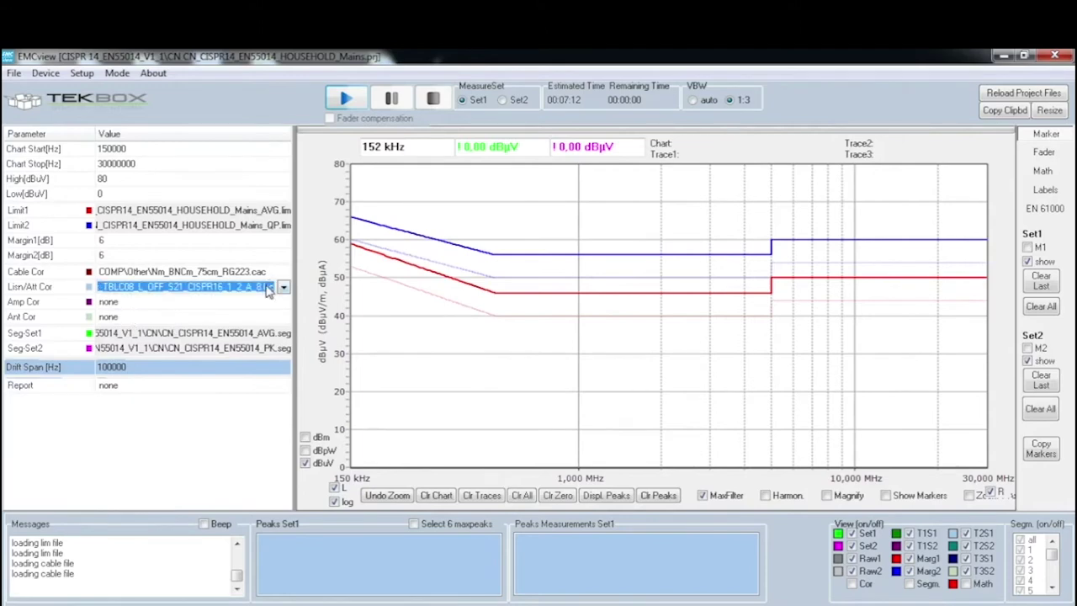
{"action": "left_click", "coordinate": [284, 288]}
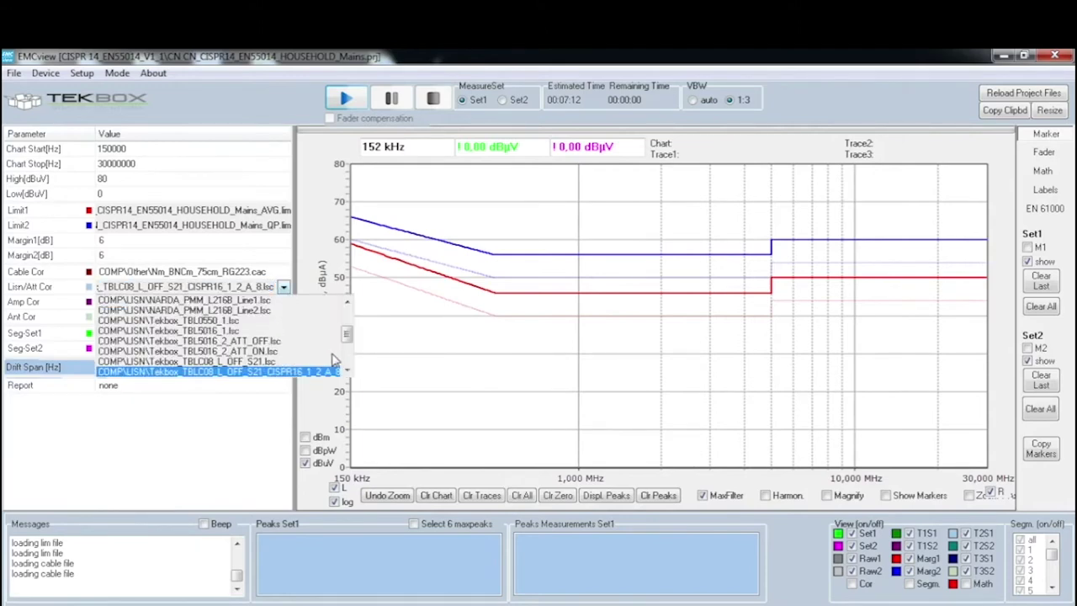
{"action": "left_click_drag", "start_coordinate": [348, 341], "coordinate": [345, 362]}
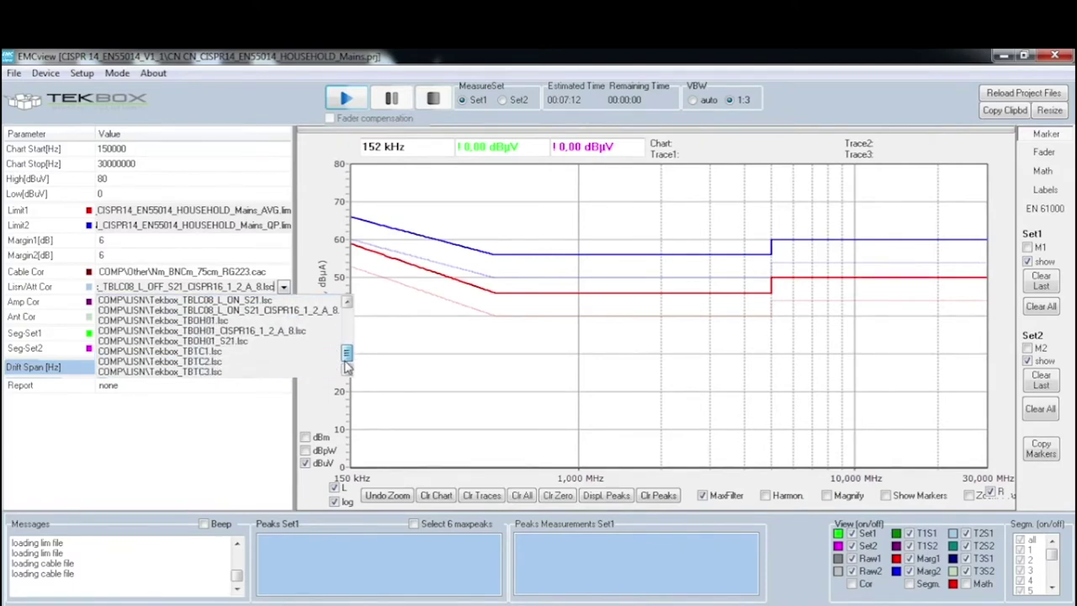
{"action": "left_click_drag", "start_coordinate": [345, 366], "coordinate": [345, 357]}
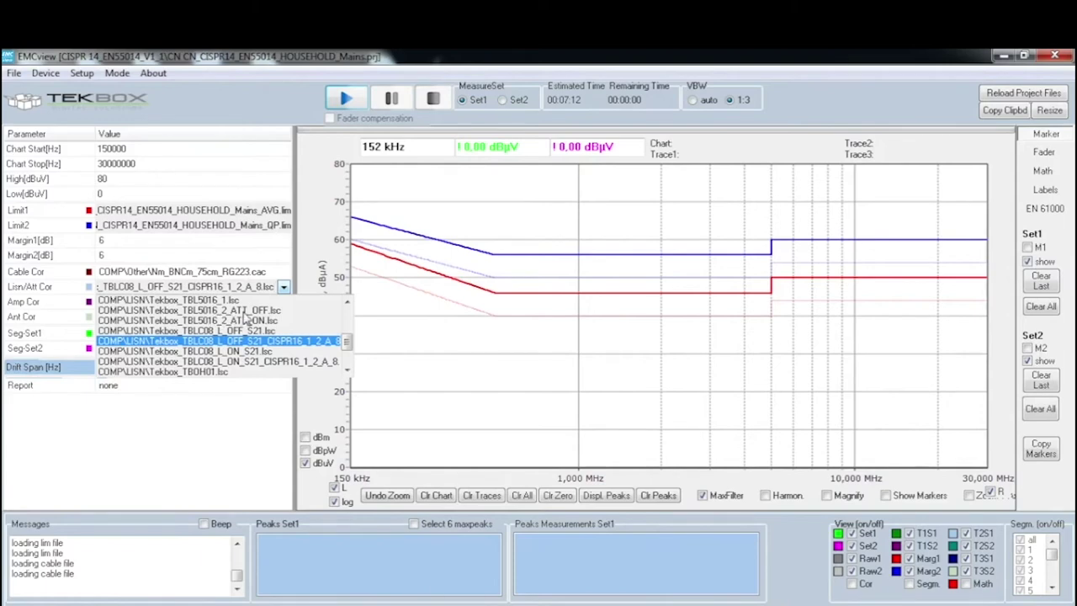
{"action": "left_click", "coordinate": [247, 312]}
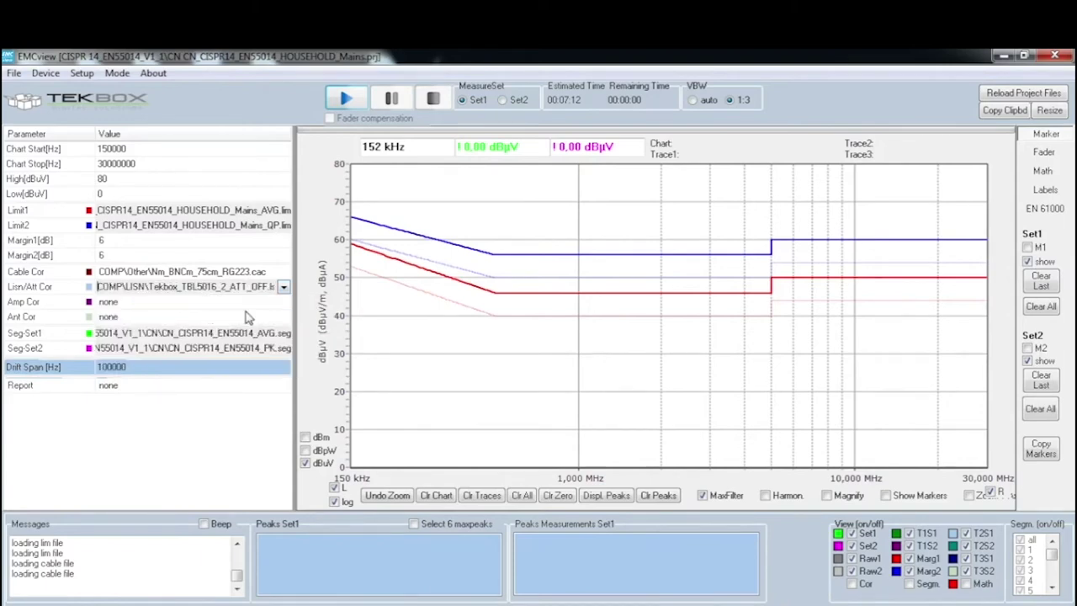
Review the available amplifier and antenna correction files, leaving both corrections set to none.
{"action": "left_click", "coordinate": [139, 303]}
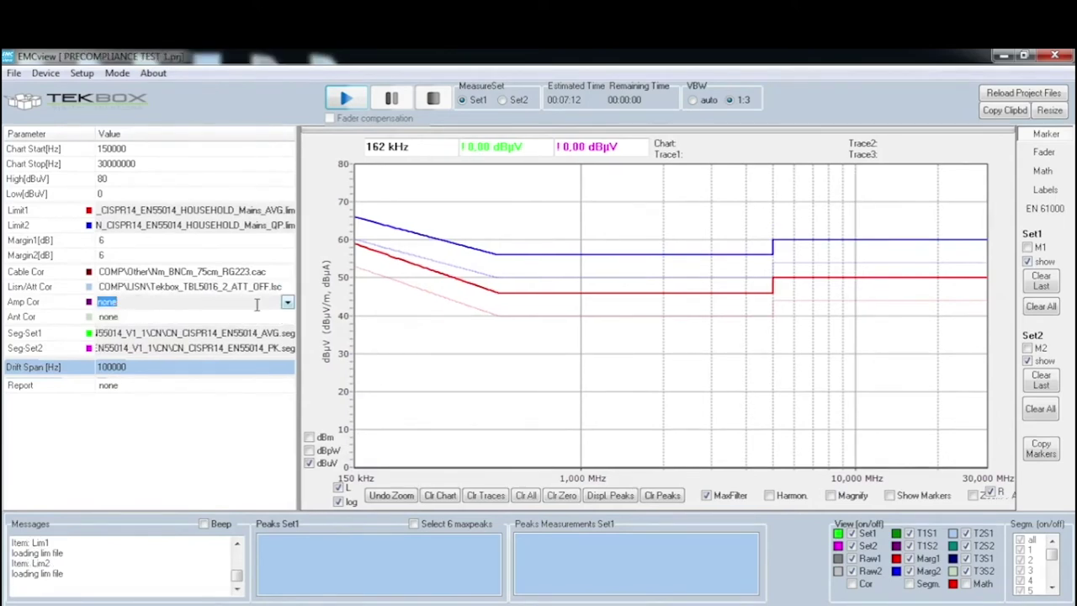
{"action": "left_click", "coordinate": [288, 303]}
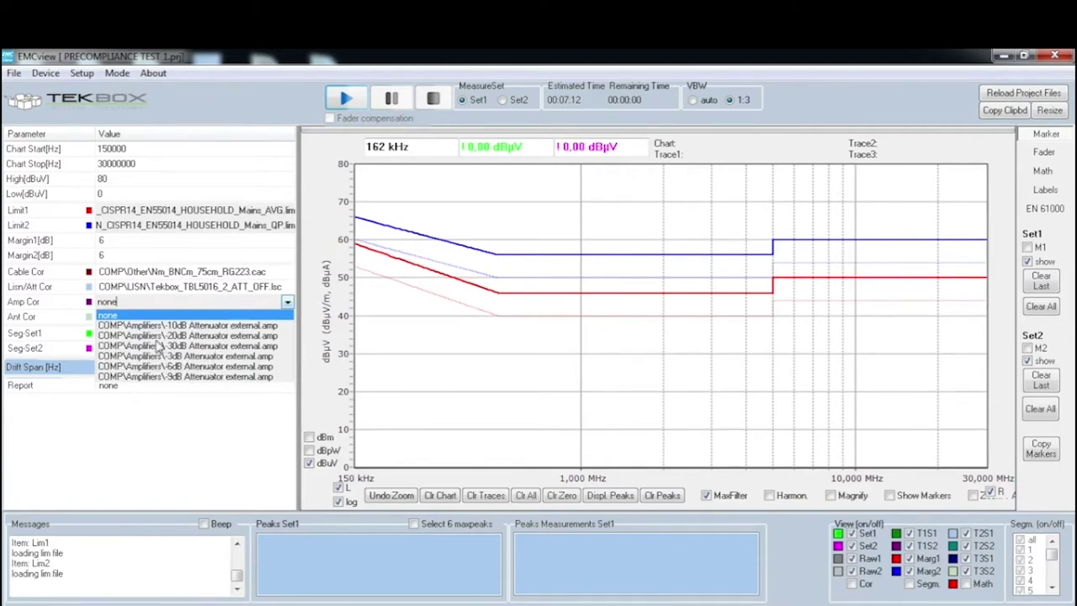
{"action": "left_click", "coordinate": [287, 302]}
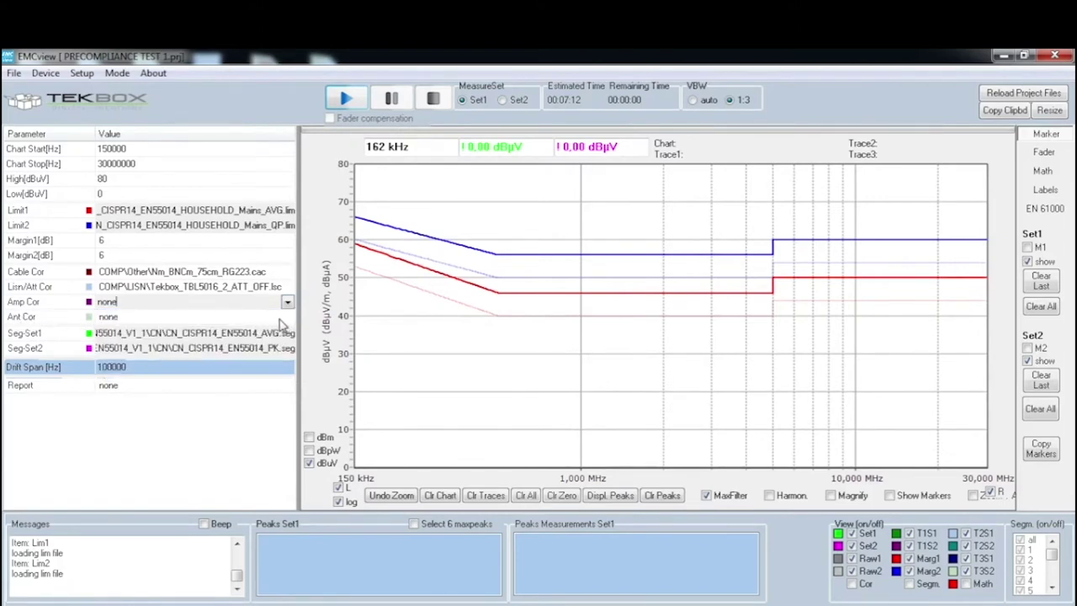
{"action": "left_click", "coordinate": [283, 319]}
{"action": "left_click", "coordinate": [287, 318]}
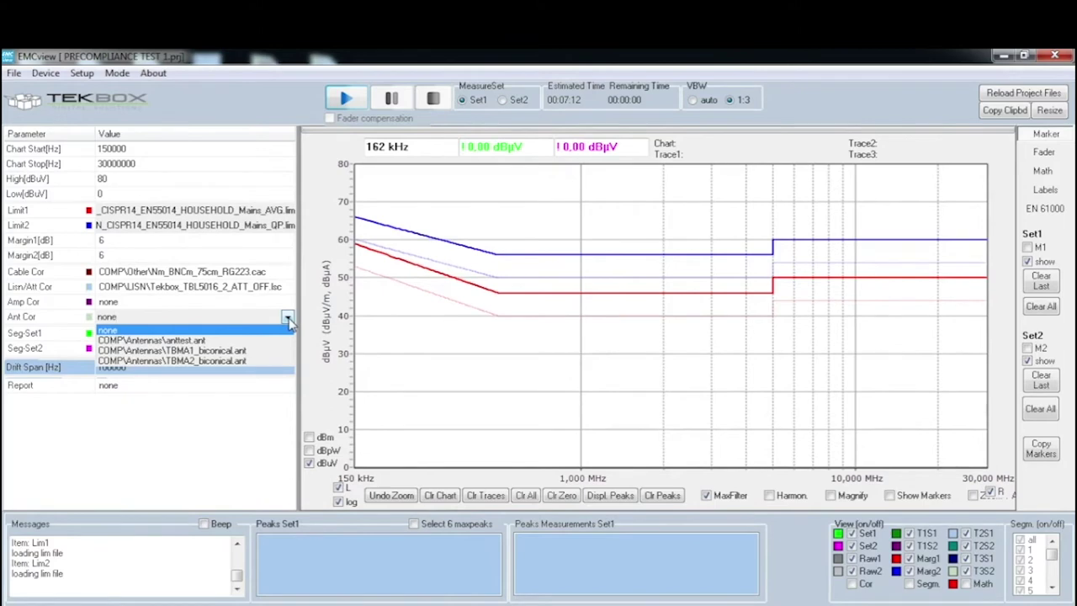
{"action": "left_click", "coordinate": [288, 320]}
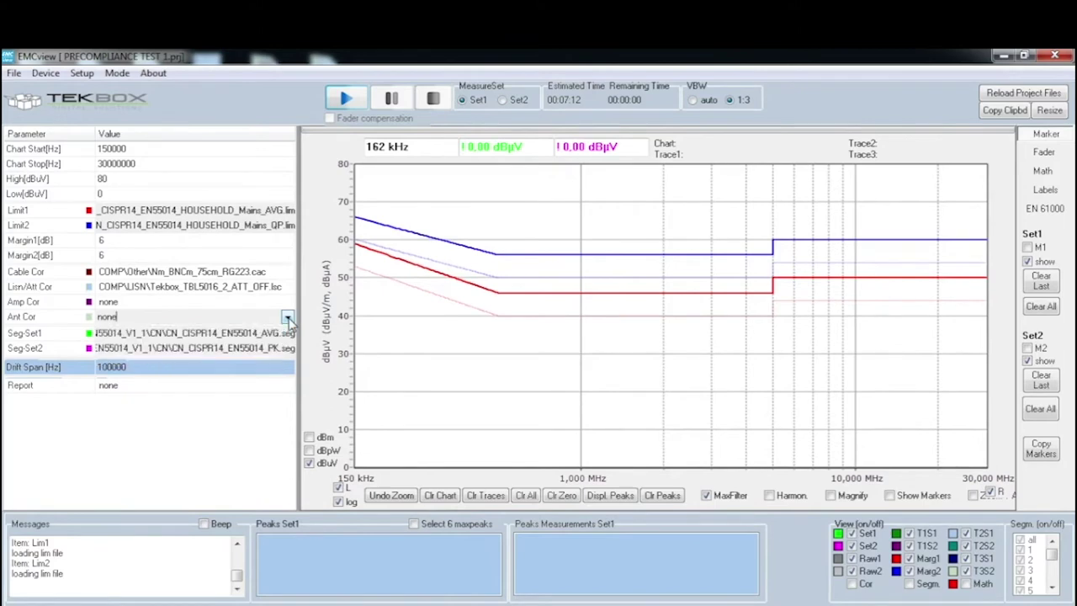
{"action": "left_click", "coordinate": [158, 322]}
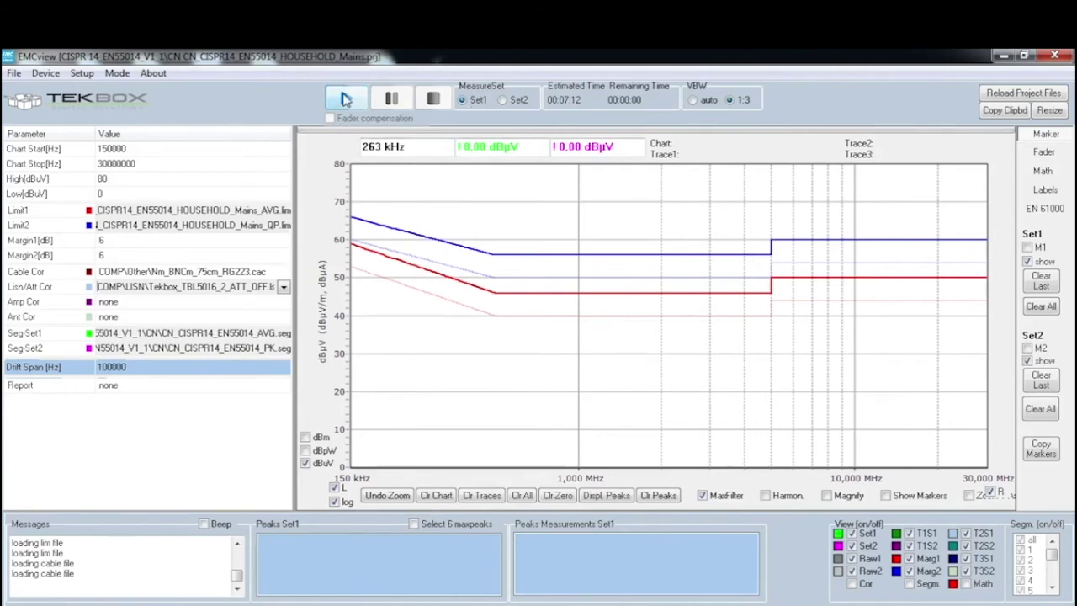
Switch the measurement set to Set2 and back to Set1, and widen the parameter list.
{"action": "left_click", "coordinate": [345, 99]}
{"action": "left_click", "coordinate": [509, 101]}
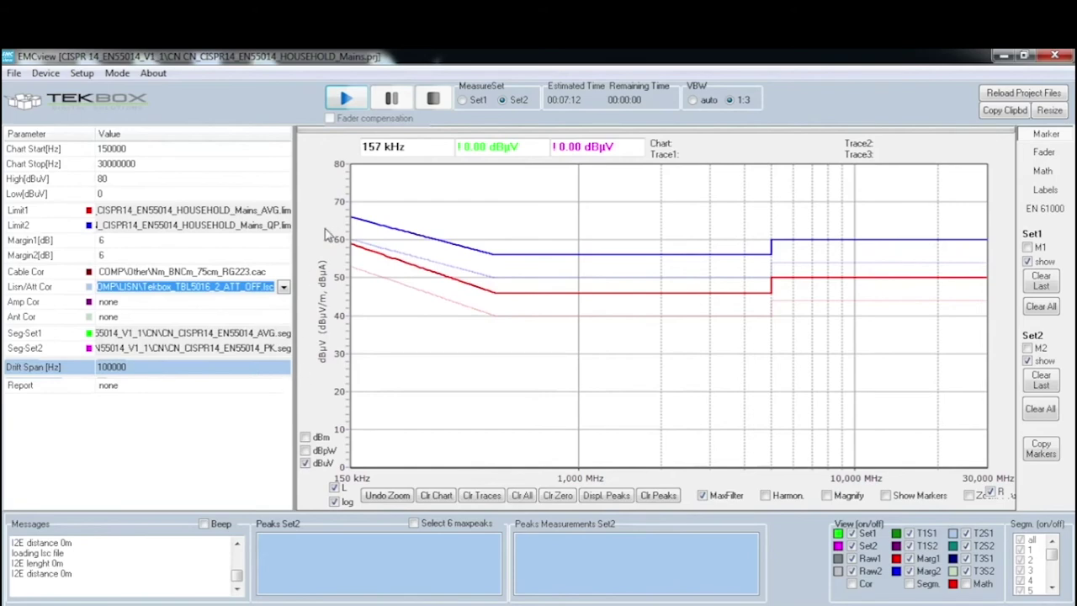
{"action": "left_click", "coordinate": [468, 100]}
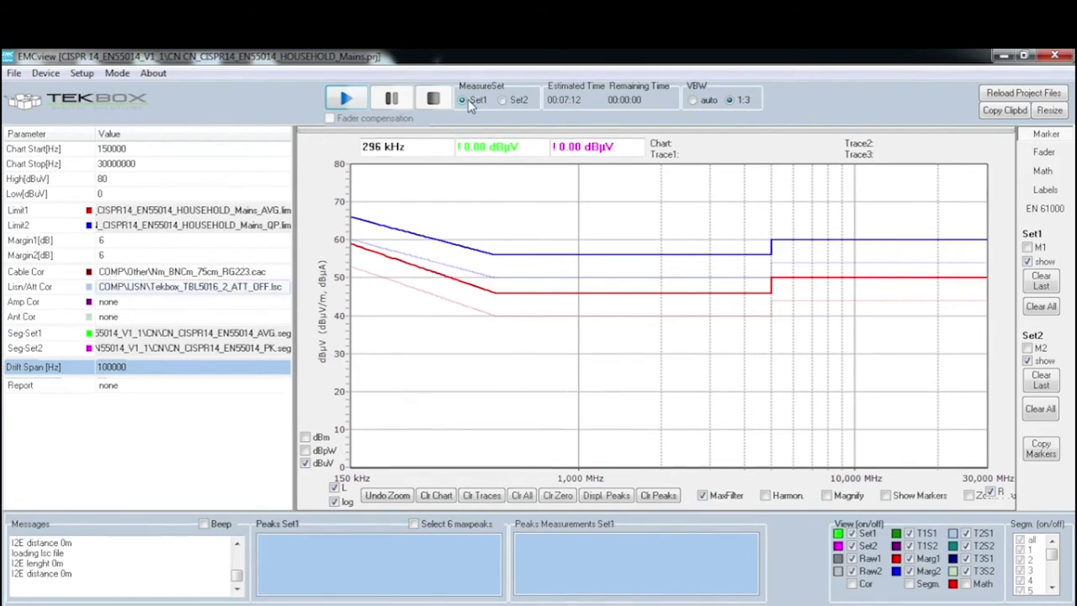
{"action": "left_click_drag", "start_coordinate": [296, 383], "coordinate": [343, 384]}
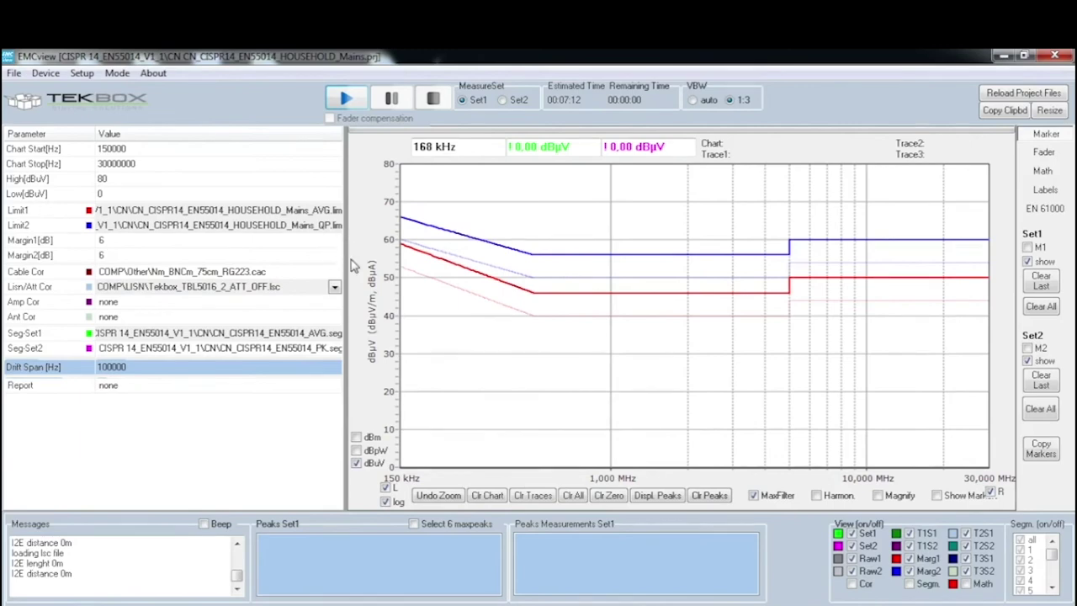
Save the project as PRECOMPLIANCE TEST 1 in the src folder.
{"action": "left_click", "coordinate": [13, 74]}
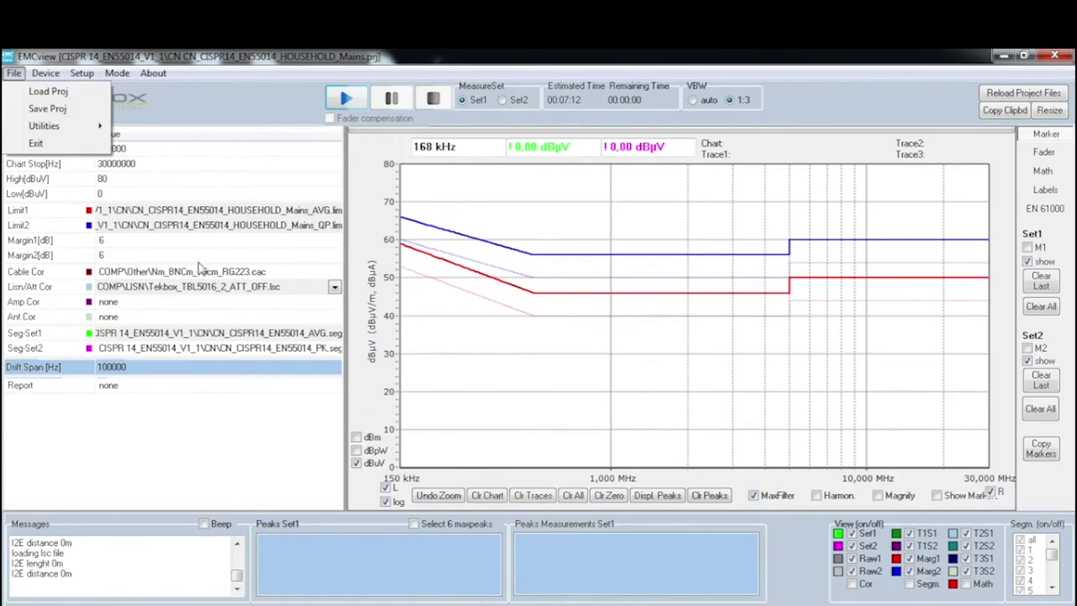
{"action": "left_click", "coordinate": [43, 108]}
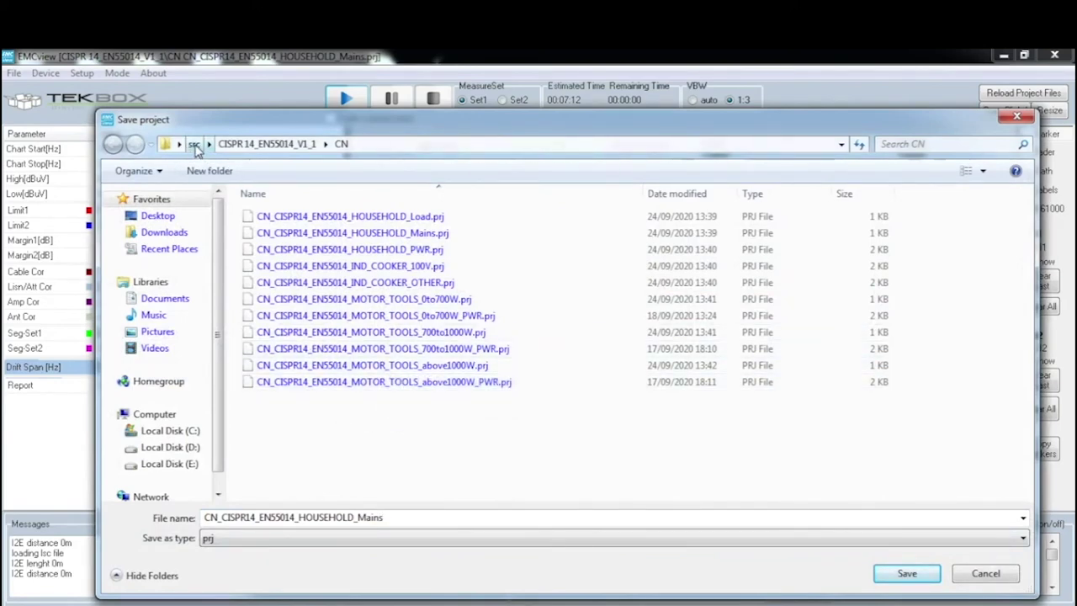
{"action": "left_click", "coordinate": [196, 147]}
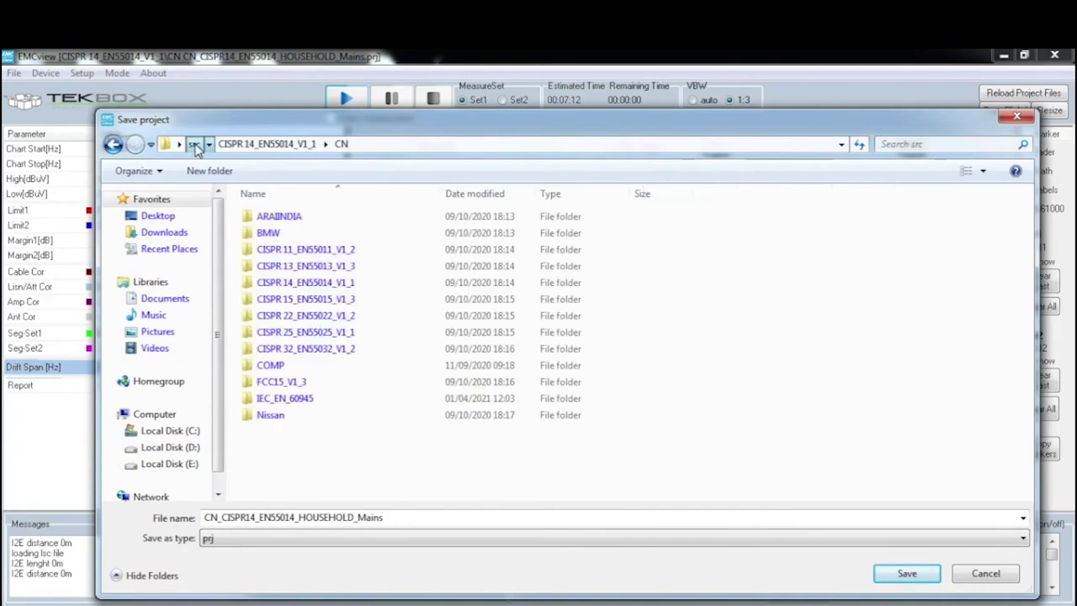
{"action": "double_click", "coordinate": [403, 519]}
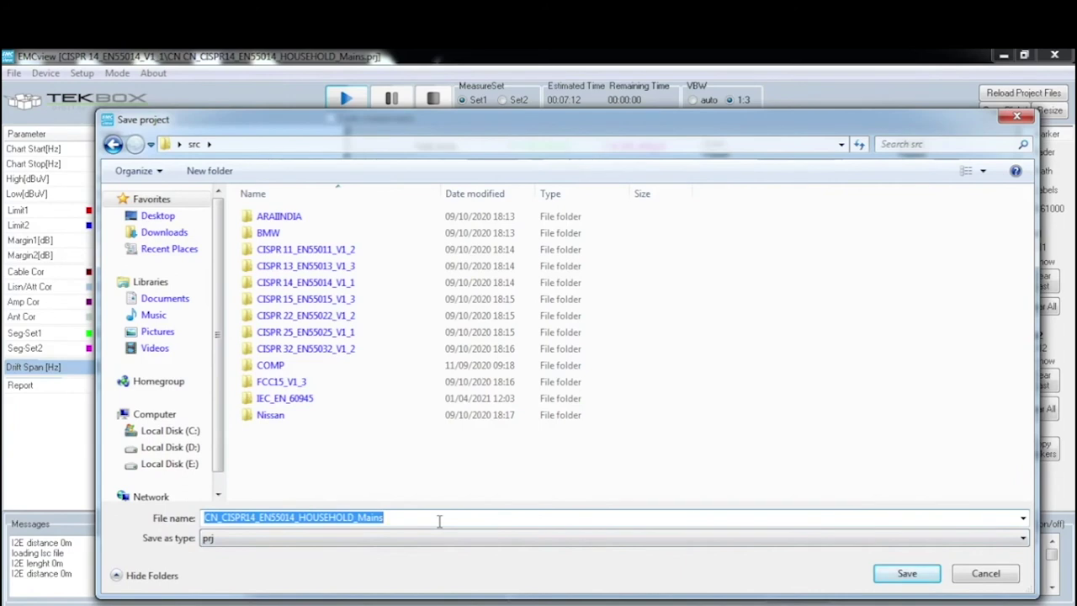
{"action": "type", "text": "P"}
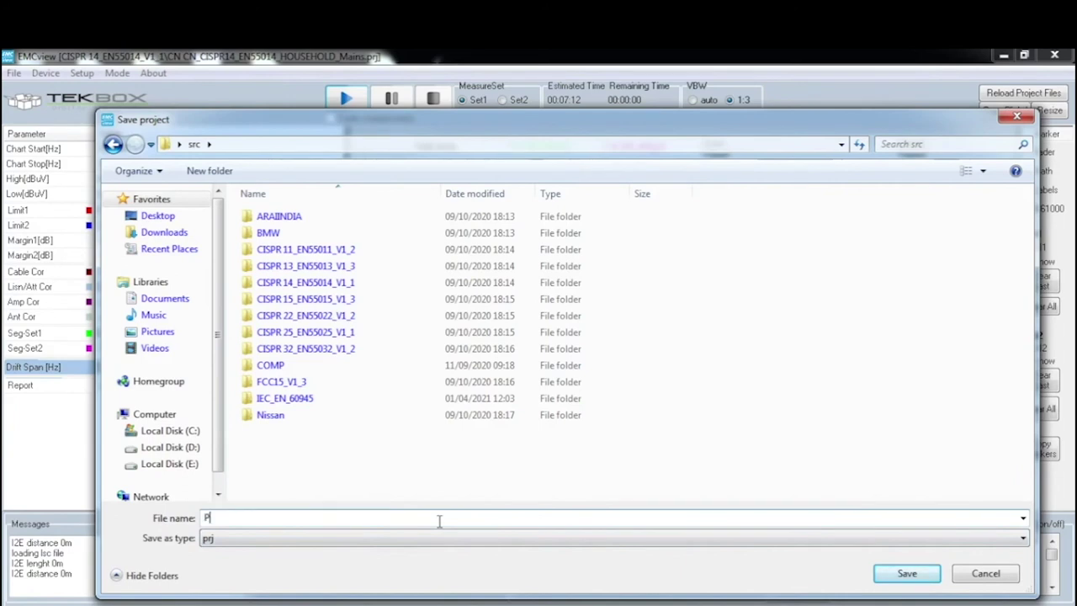
{"action": "type", "text": "RECOMPLIAN"}
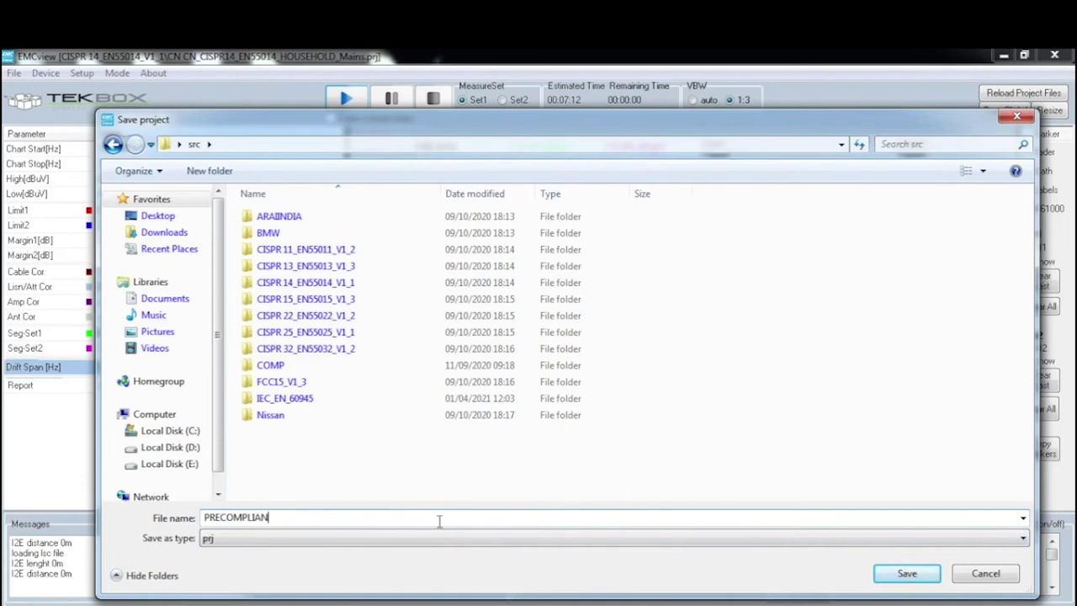
{"action": "type", "text": "CE TEST 1"}
{"action": "left_click", "coordinate": [904, 573]}
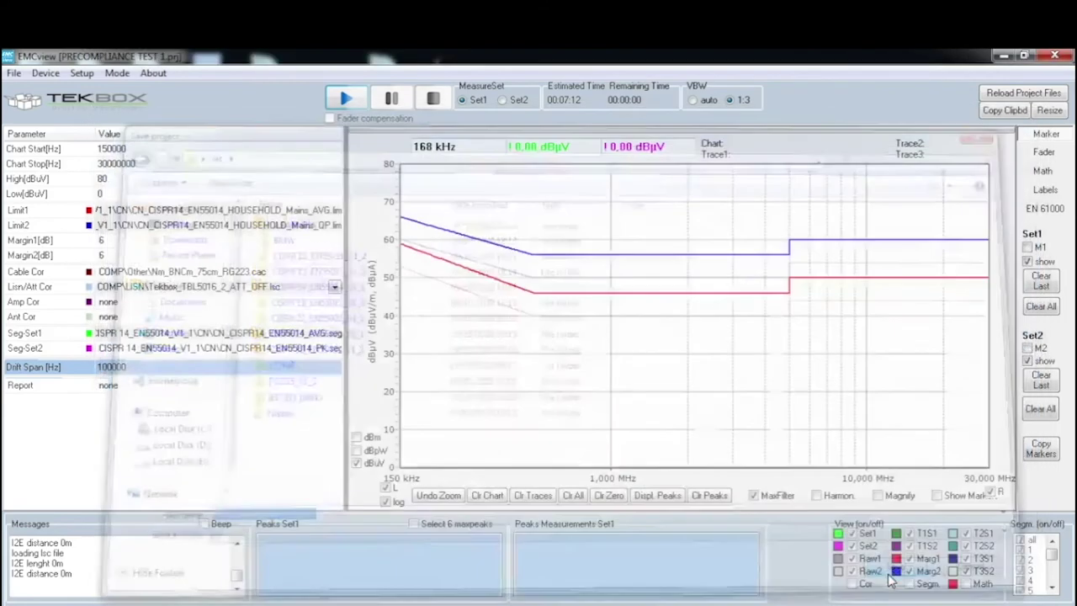
Load the project file PRECOMPLIANCE TEST 1.prj from the src folder.
{"action": "left_click", "coordinate": [14, 73]}
{"action": "left_click", "coordinate": [37, 100]}
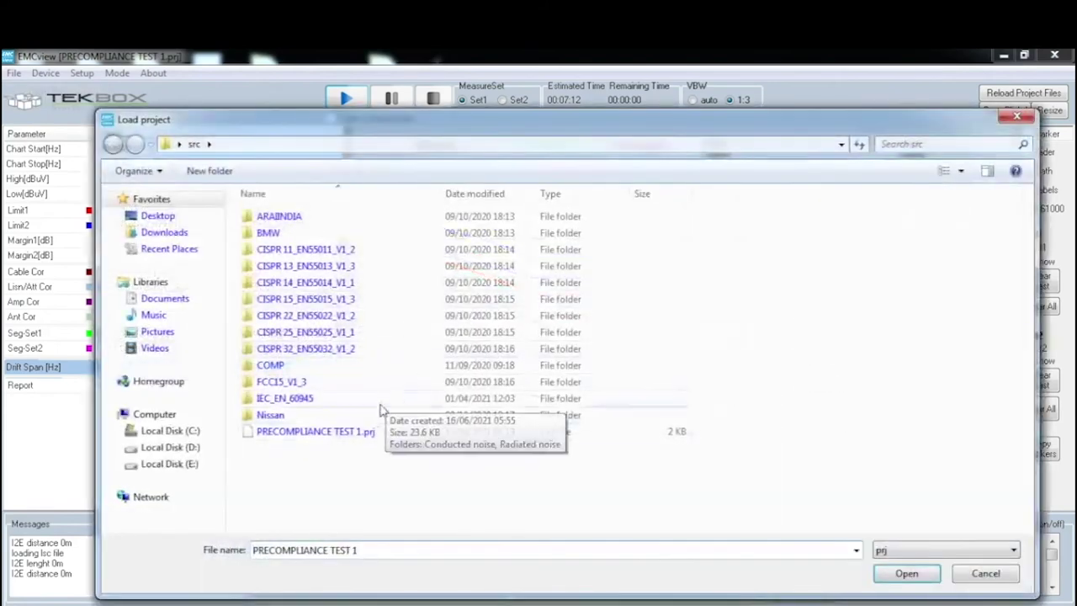
{"action": "left_click", "coordinate": [335, 431]}
{"action": "double_click", "coordinate": [334, 431]}
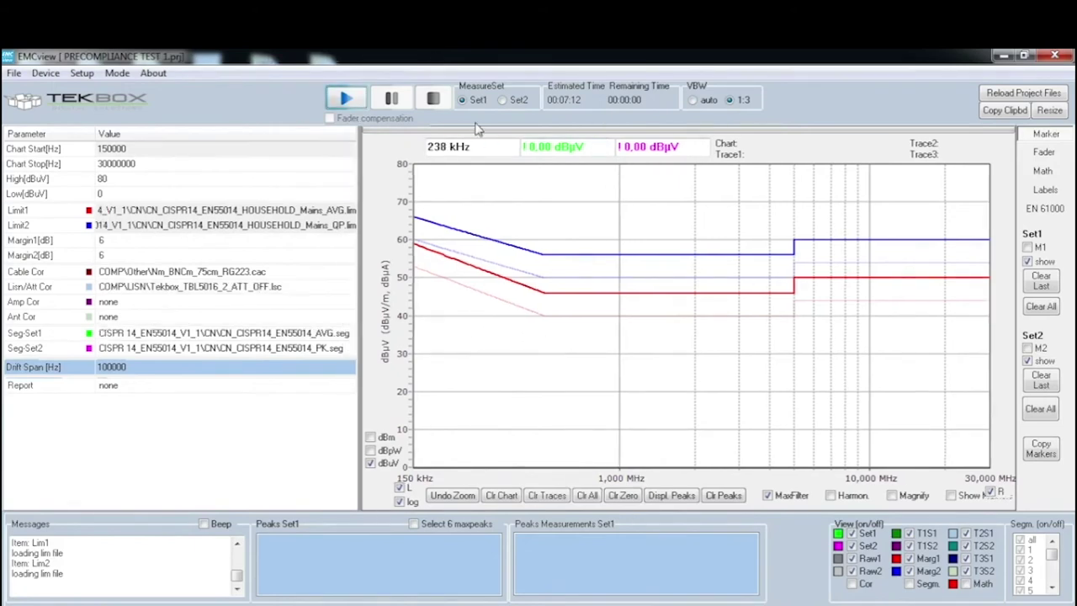
Start the average scan with Set1 and select Set2 as the measurement set for the peak scan.
{"action": "left_click", "coordinate": [345, 99]}
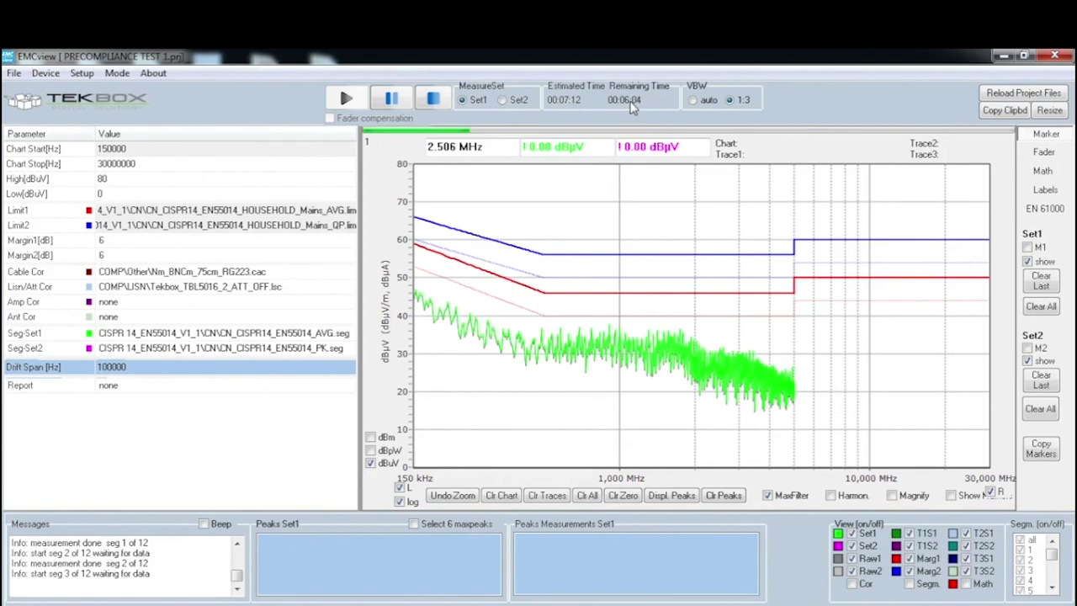
{"action": "left_click", "coordinate": [515, 100]}
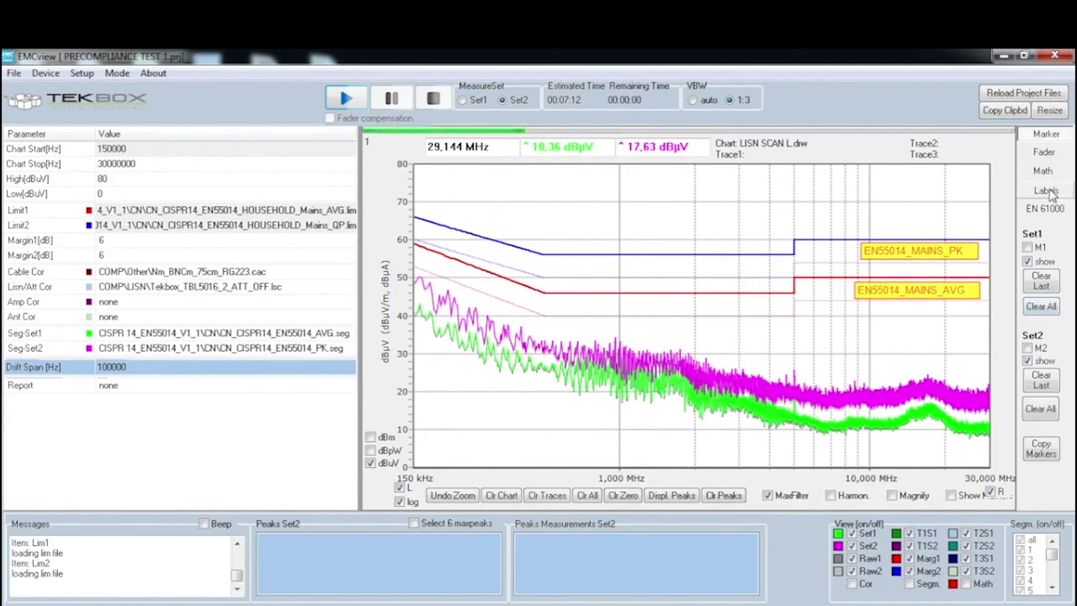
Add a label to the chart just above the magenta peak trace near 23 MHz and rename it PK.
{"action": "left_click", "coordinate": [1046, 190]}
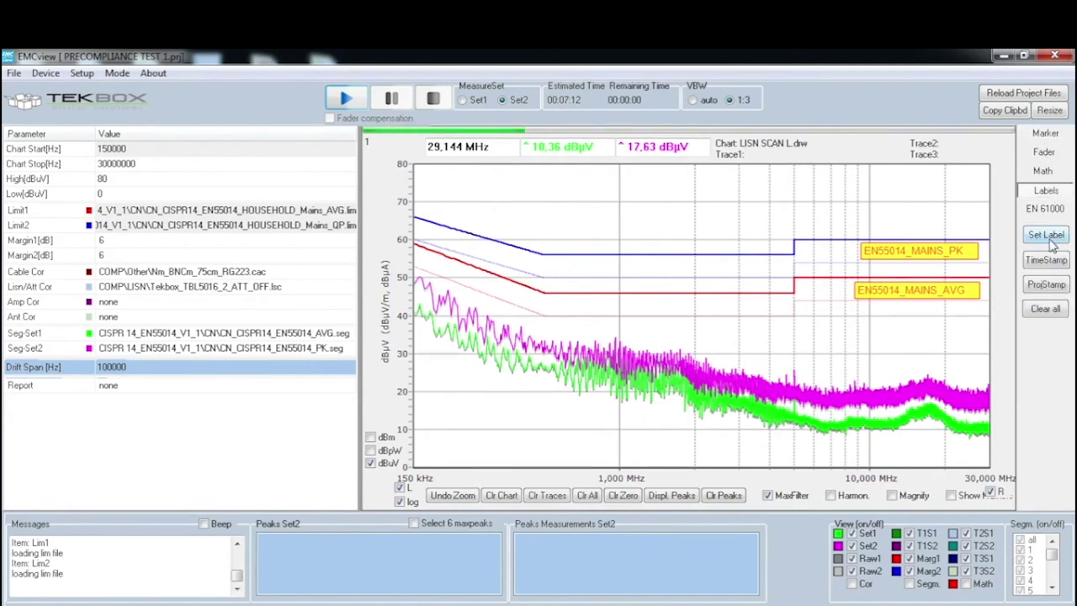
{"action": "left_click", "coordinate": [1048, 236]}
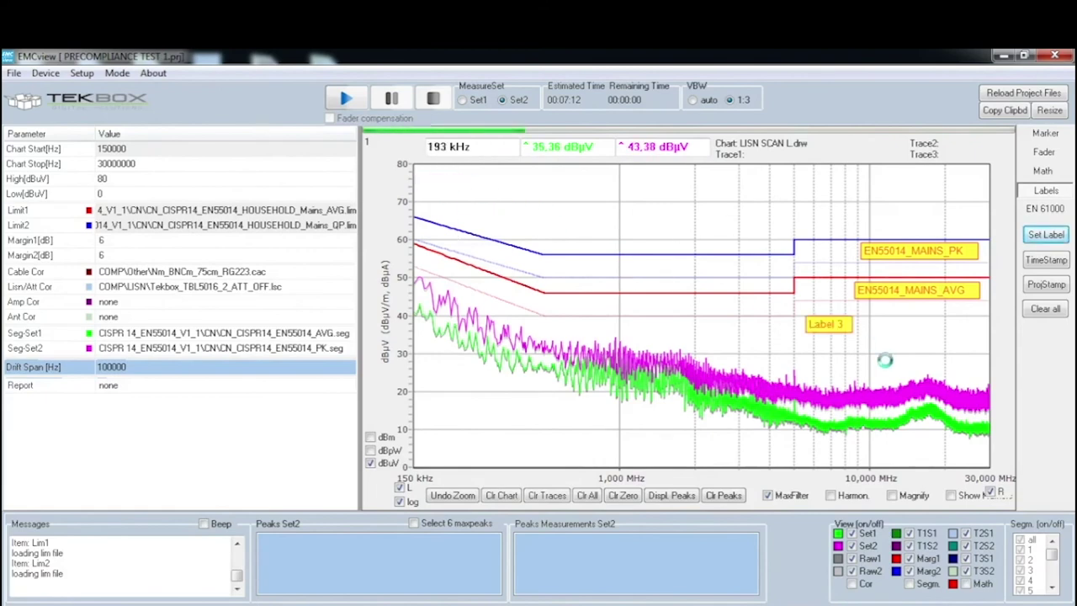
{"action": "left_click", "coordinate": [961, 375]}
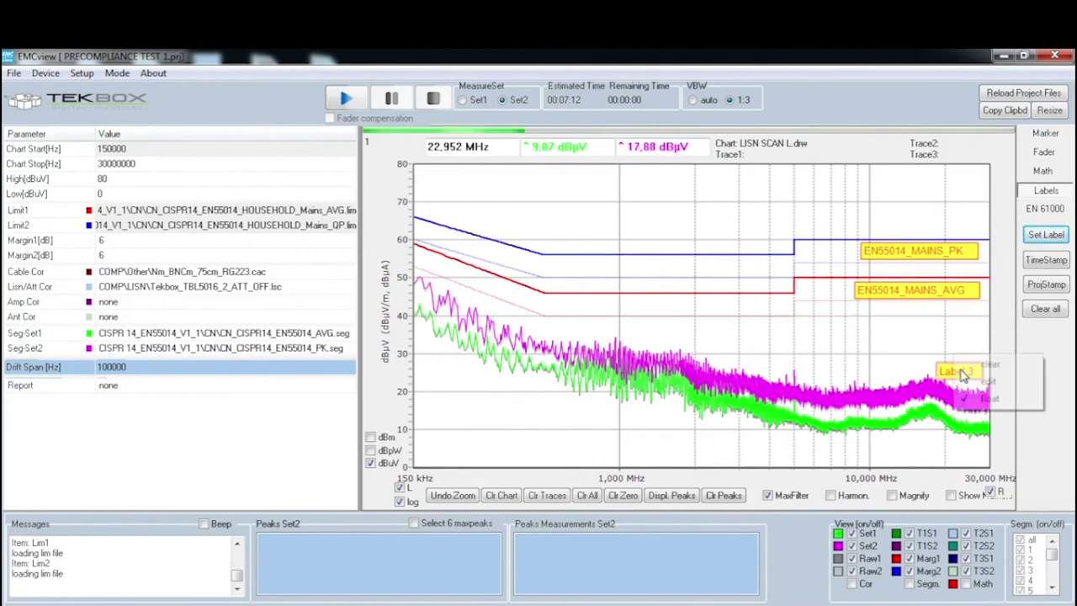
{"action": "right_click", "coordinate": [966, 377]}
{"action": "left_click", "coordinate": [974, 389]}
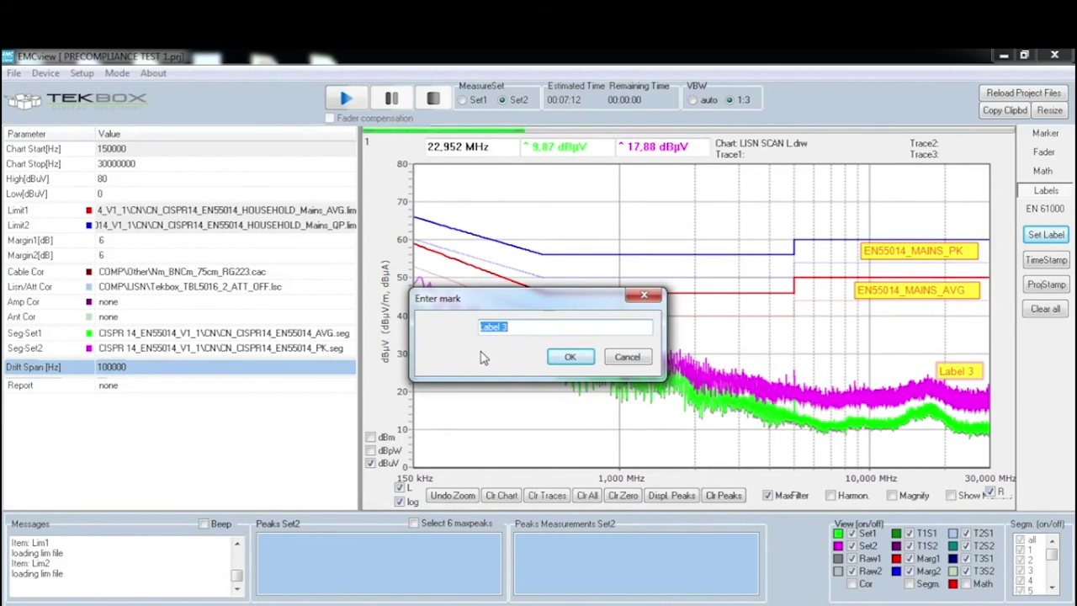
{"action": "type", "text": "PK"}
{"action": "left_click", "coordinate": [562, 357]}
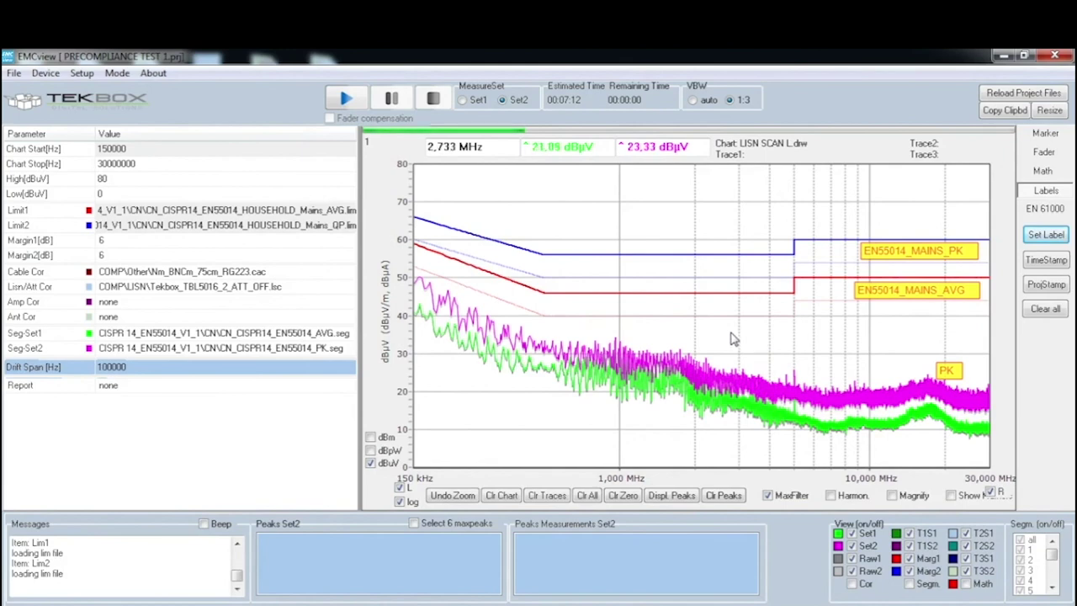
Mark the peaks of both traces near 960 kHz and show the segment boundaries on the chart.
{"action": "left_click", "coordinate": [617, 243]}
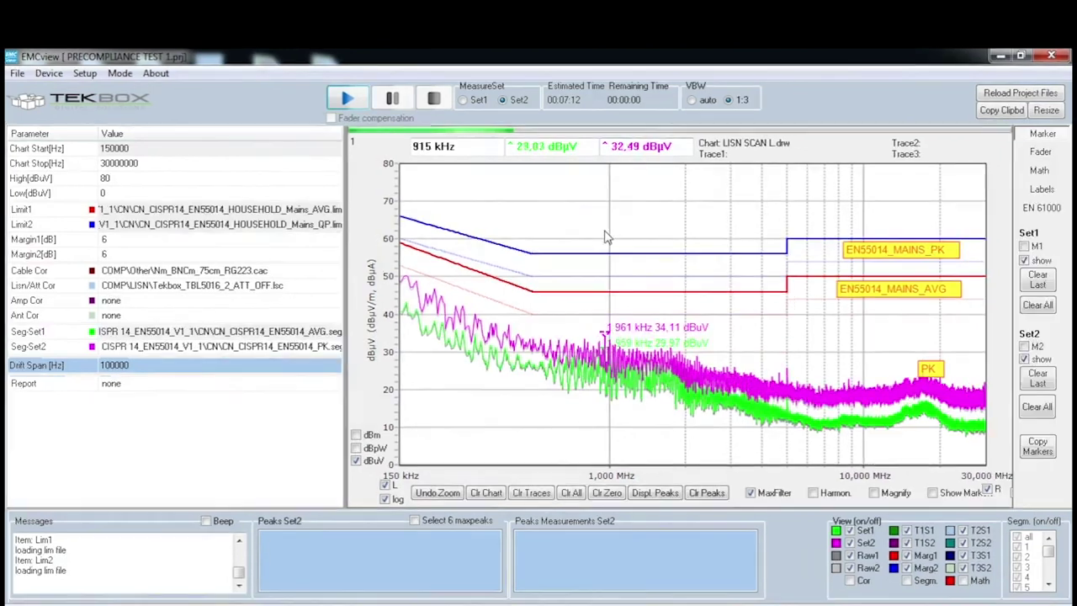
{"action": "left_click", "coordinate": [907, 580]}
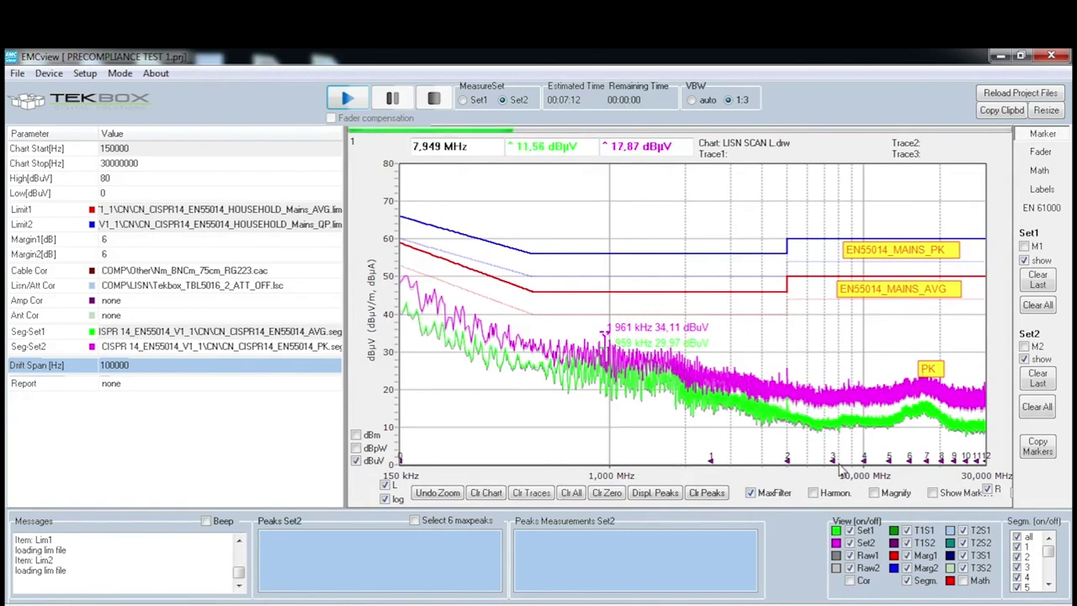
{"action": "mouse_move", "coordinate": [835, 467]}
{"action": "left_mouse_down"}
{"action": "mouse_move", "coordinate": [820, 467]}
{"action": "mouse_move", "coordinate": [833, 468]}
{"action": "left_mouse_up"}
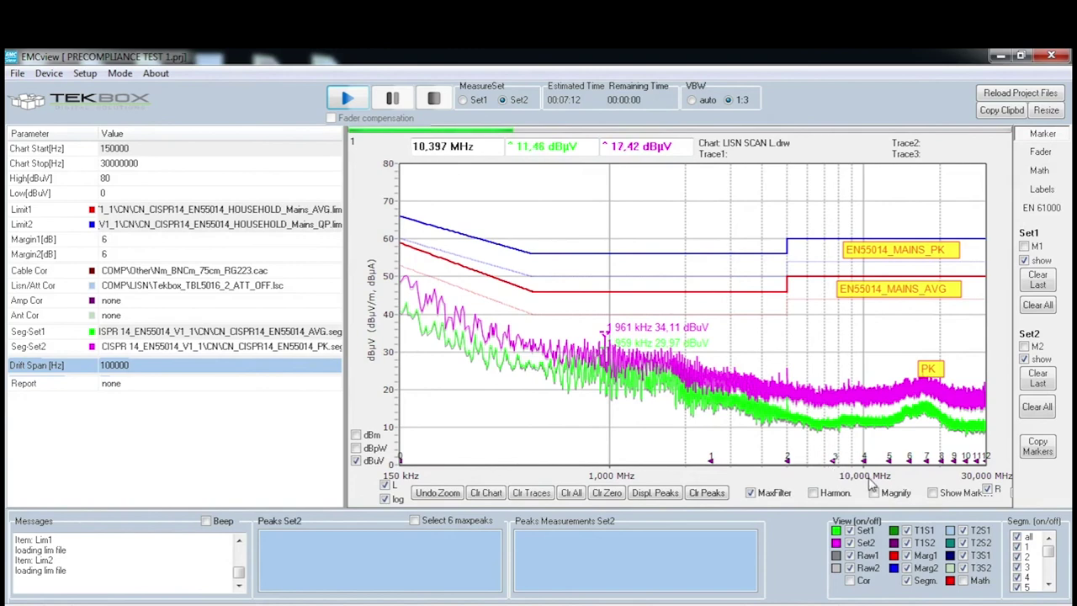
Restrict the active segments to 1 and 2, and re-enable all segments.
{"action": "left_click", "coordinate": [1017, 538]}
{"action": "left_click", "coordinate": [1020, 548]}
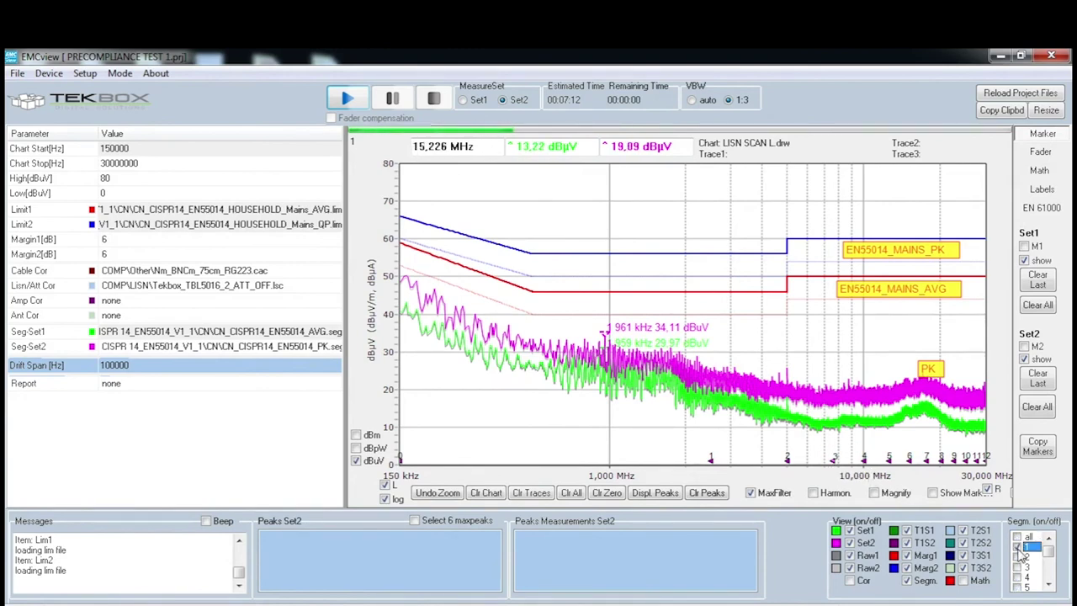
{"action": "left_click", "coordinate": [1018, 557]}
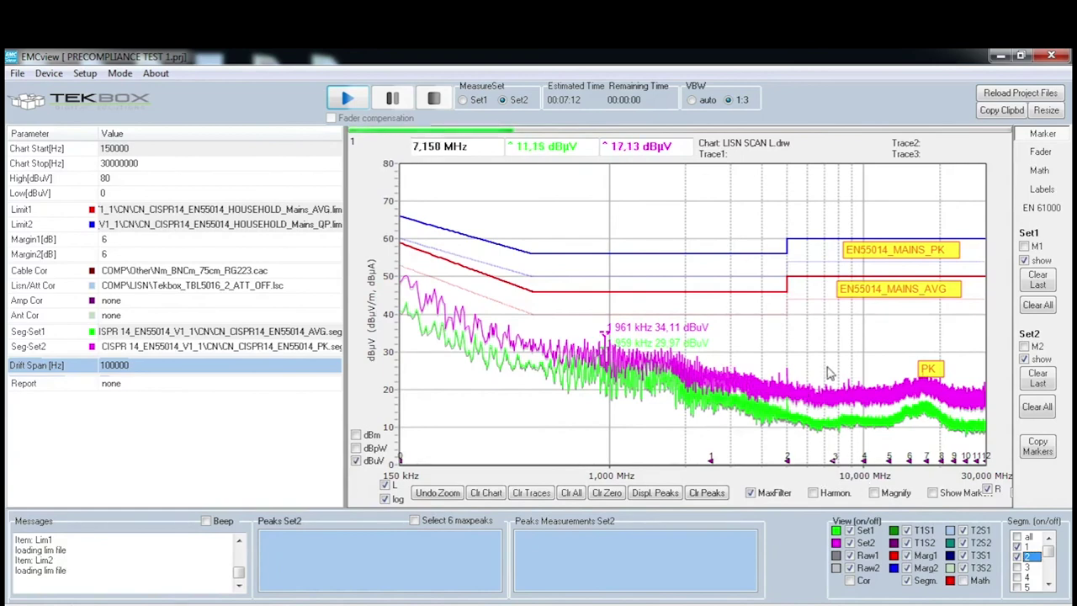
{"action": "left_click", "coordinate": [1018, 538]}
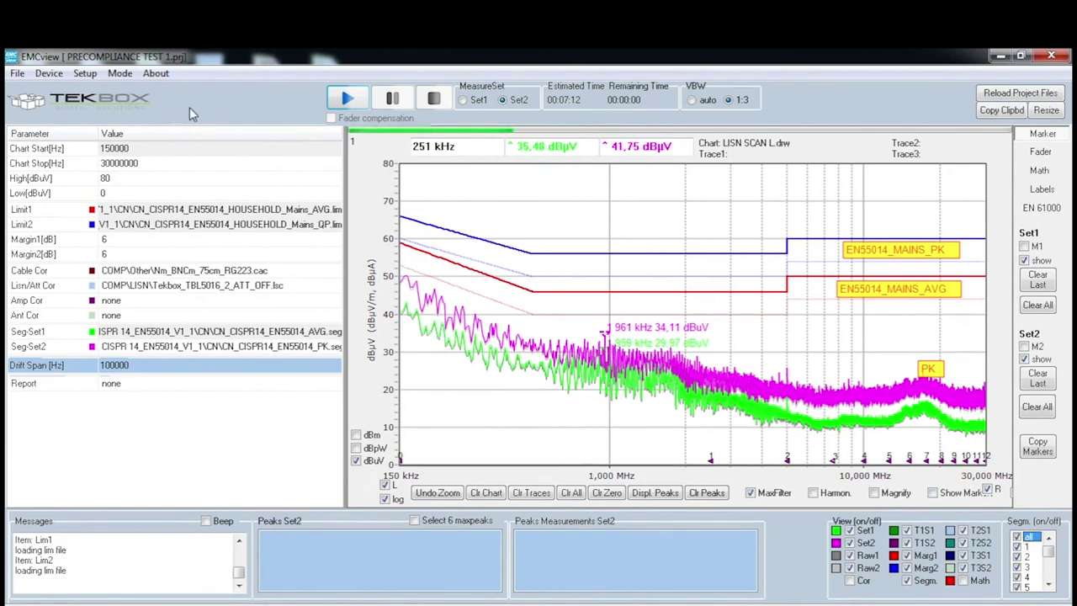
Review the operating modes and file utilities, opening the Save Chart dialog and closing it without saving.
{"action": "left_click", "coordinate": [119, 73]}
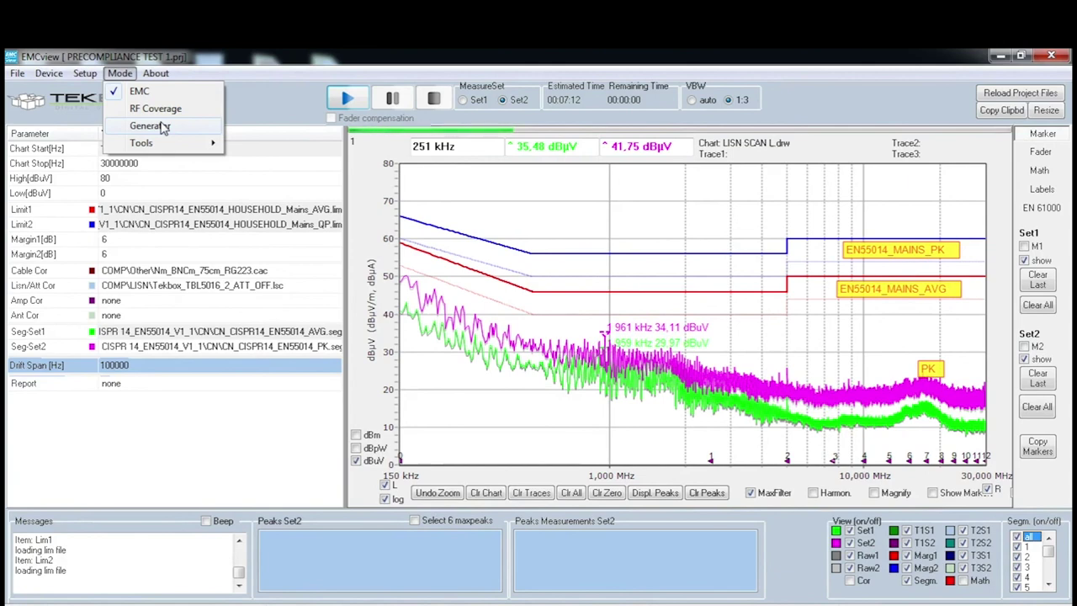
{"action": "left_click", "coordinate": [17, 74]}
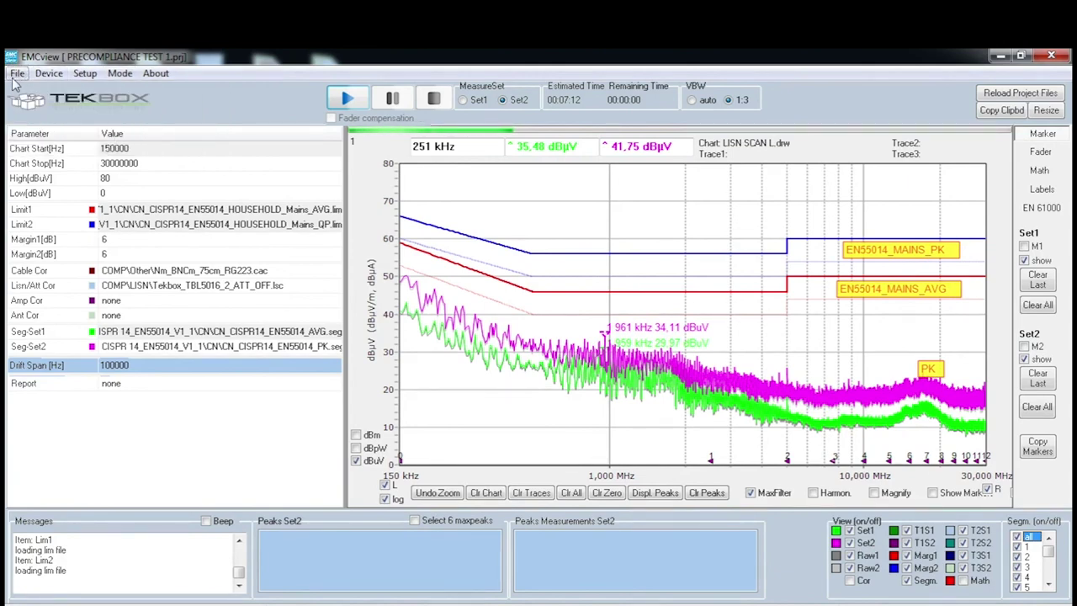
{"action": "left_click", "coordinate": [18, 74]}
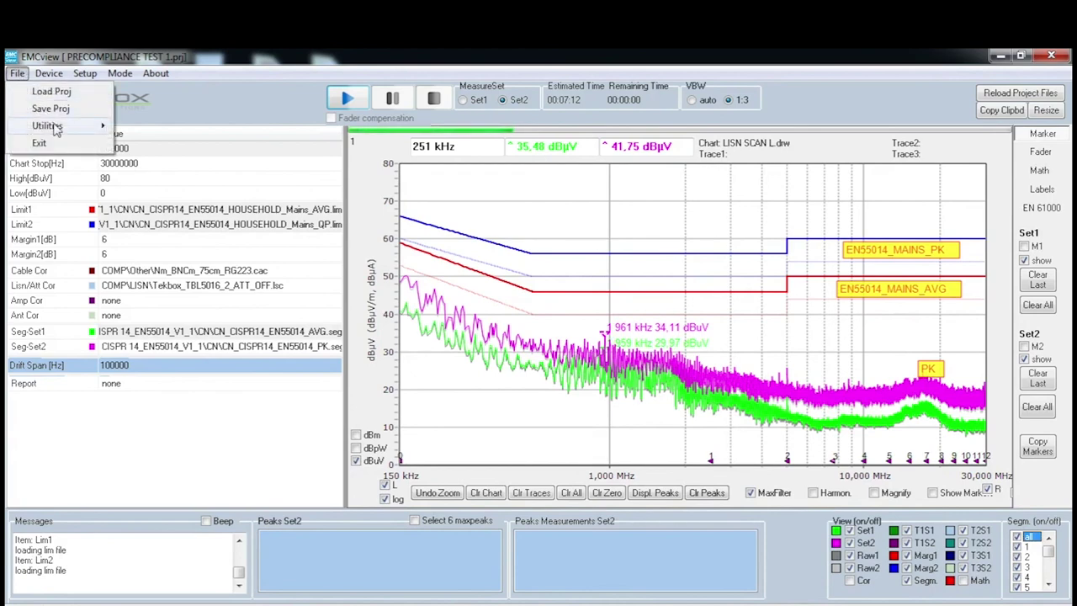
{"action": "mouse_move", "coordinate": [58, 126]}
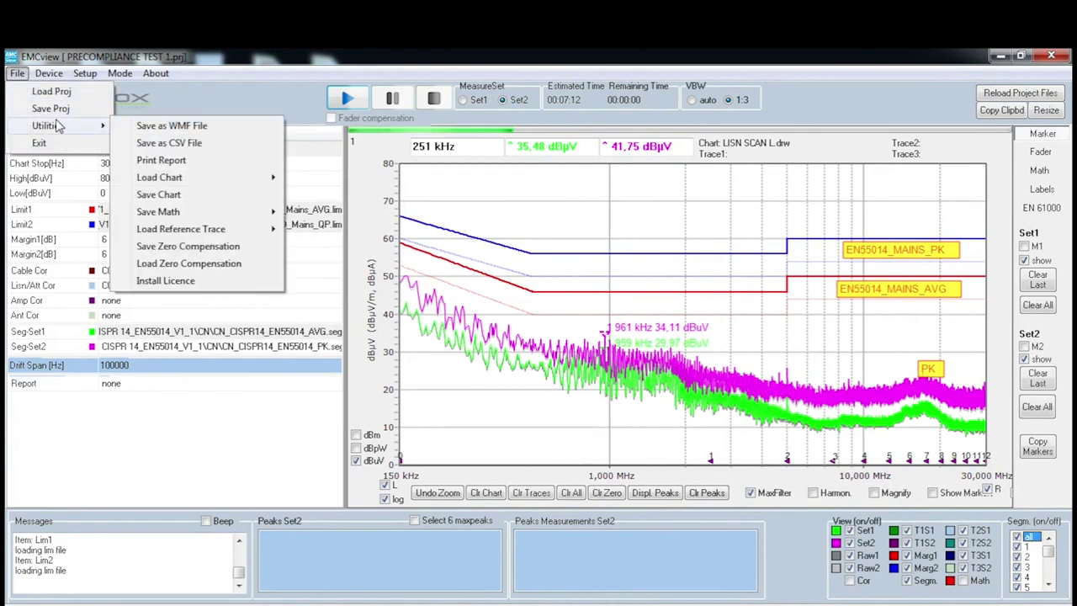
{"action": "left_click", "coordinate": [168, 195]}
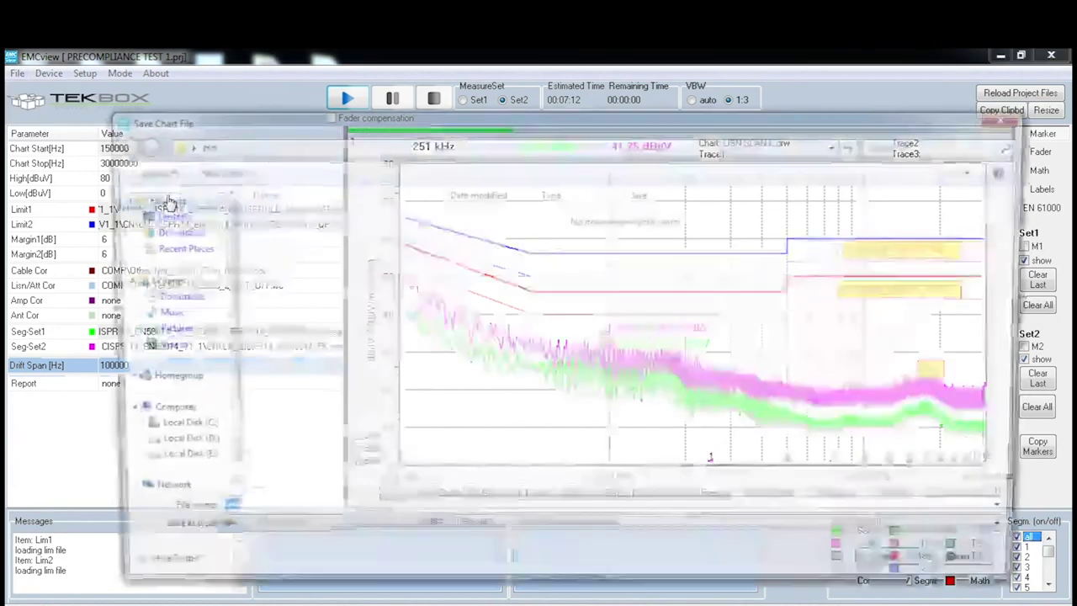
{"action": "left_click", "coordinate": [1013, 115]}
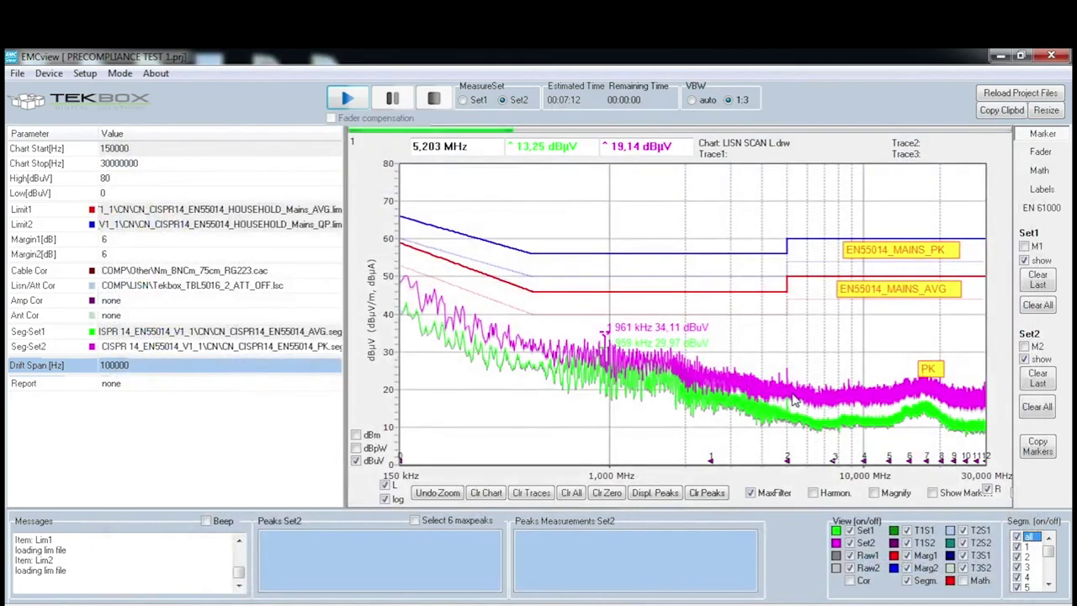